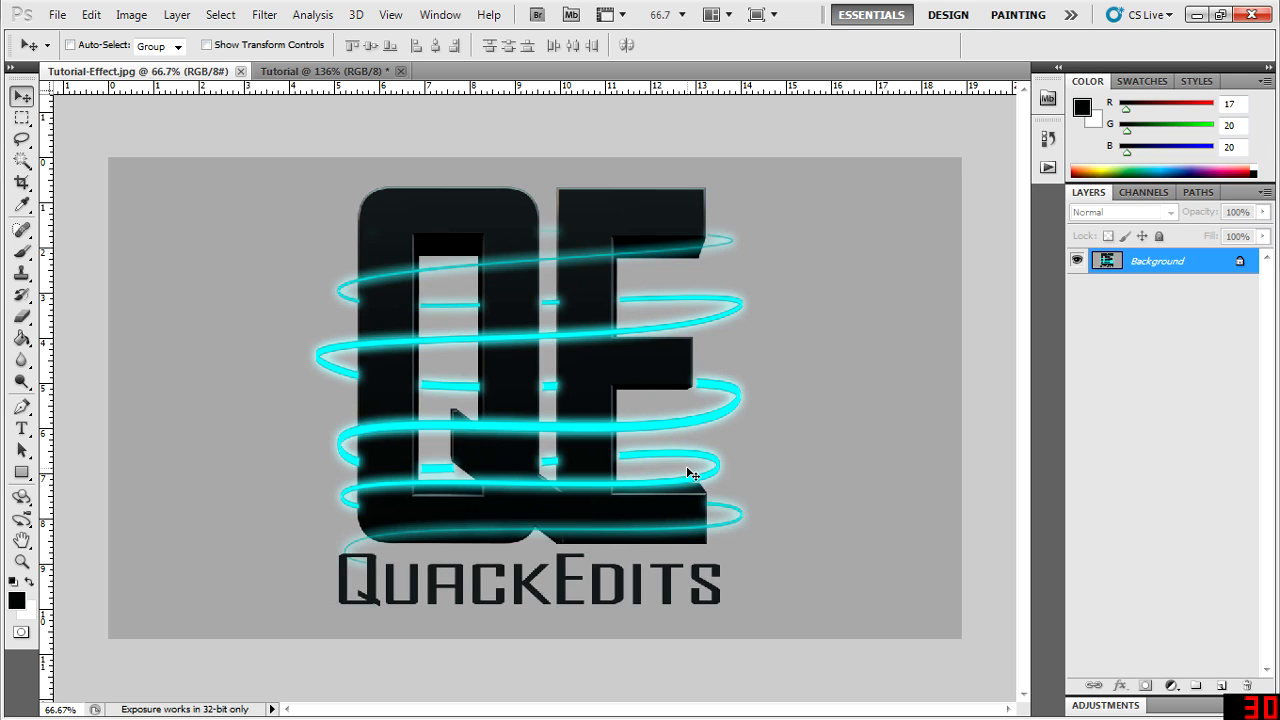
# - Close the Tutorial-Effect.jpg document and fit the Tutorial document to the window
pyautogui.click(240, 71)
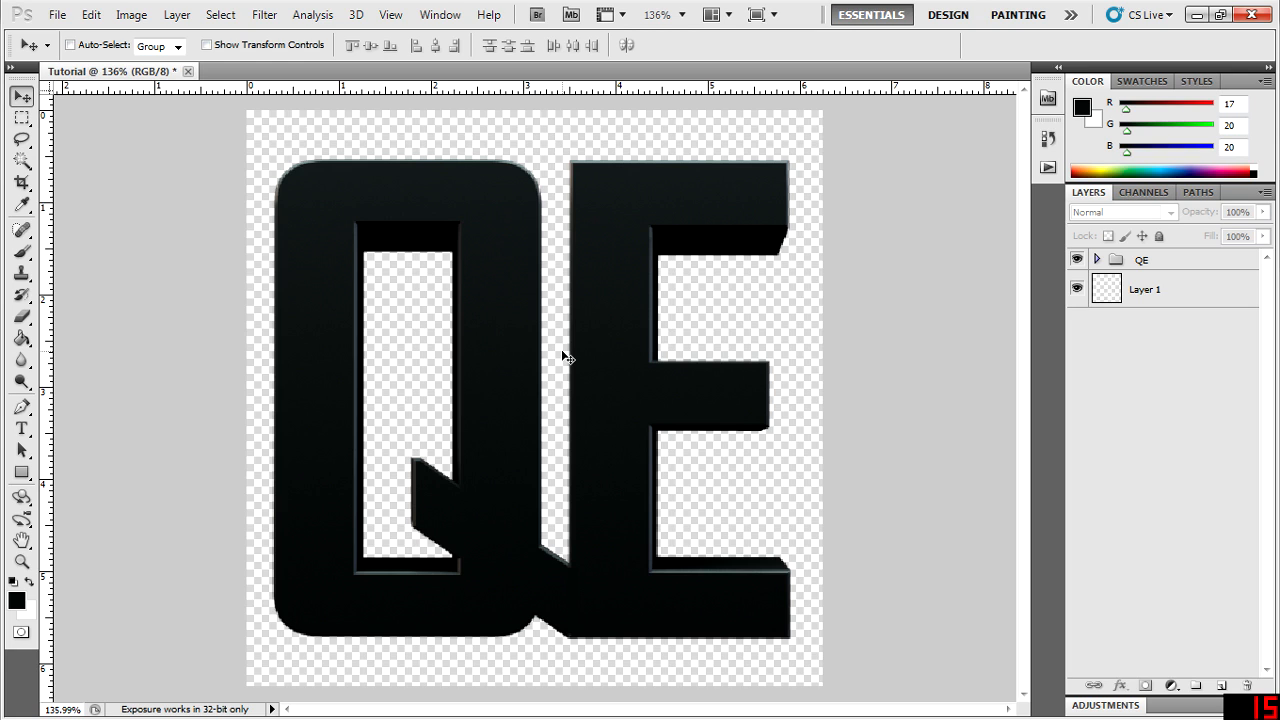
pyautogui.scroll(1, 563, 353)
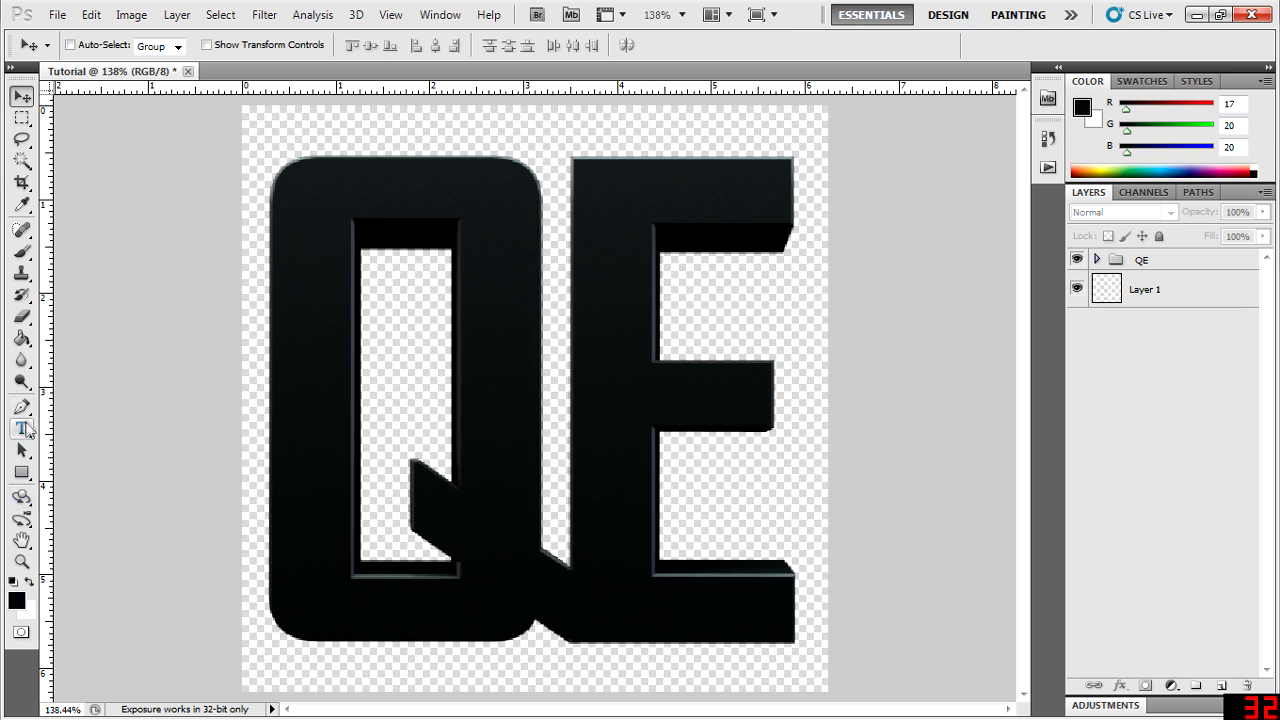
pyautogui.click(21, 561)
pyautogui.rightClick(276, 478)
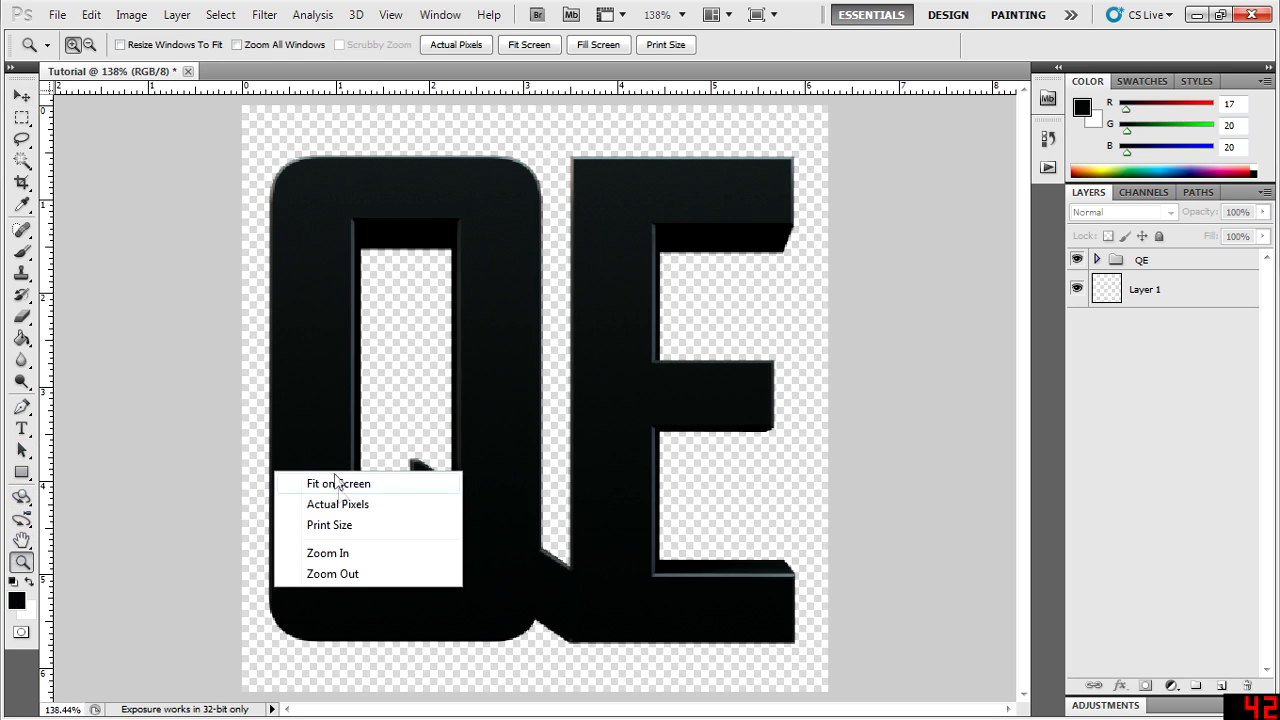
pyautogui.click(380, 504)
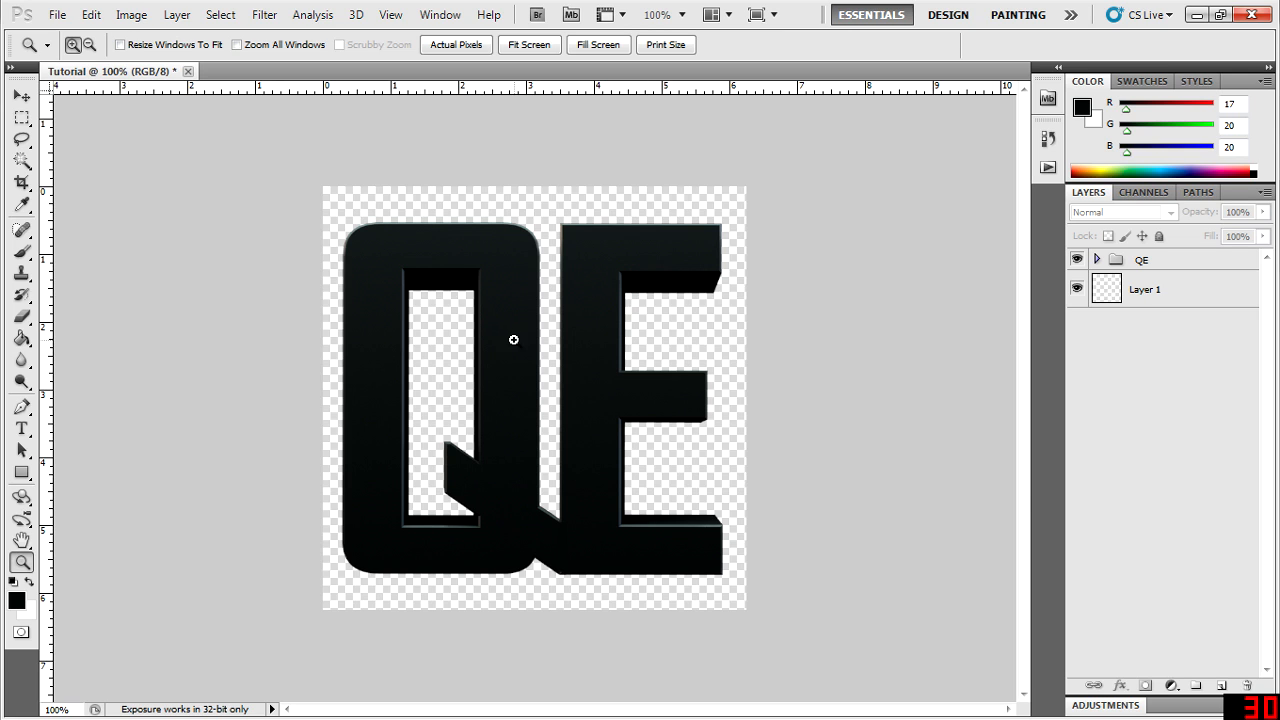
pyautogui.click(534, 431)
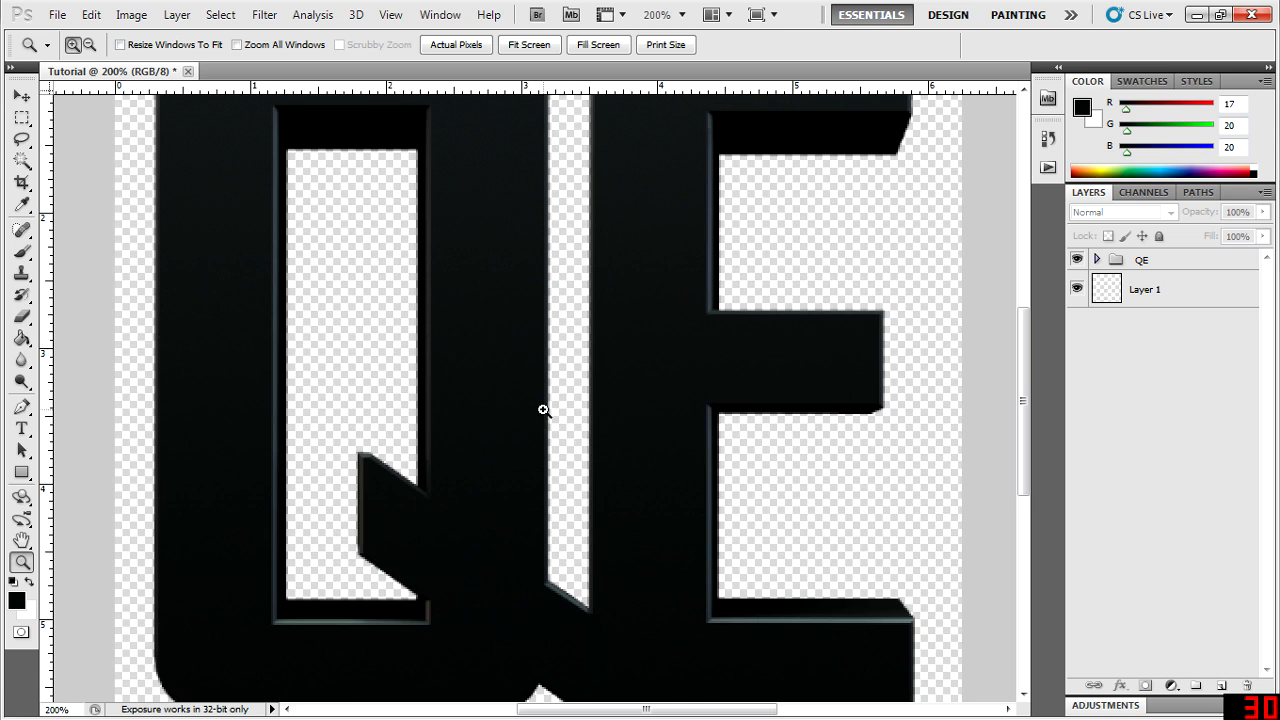
pyautogui.hotkey('ctrl', '0')
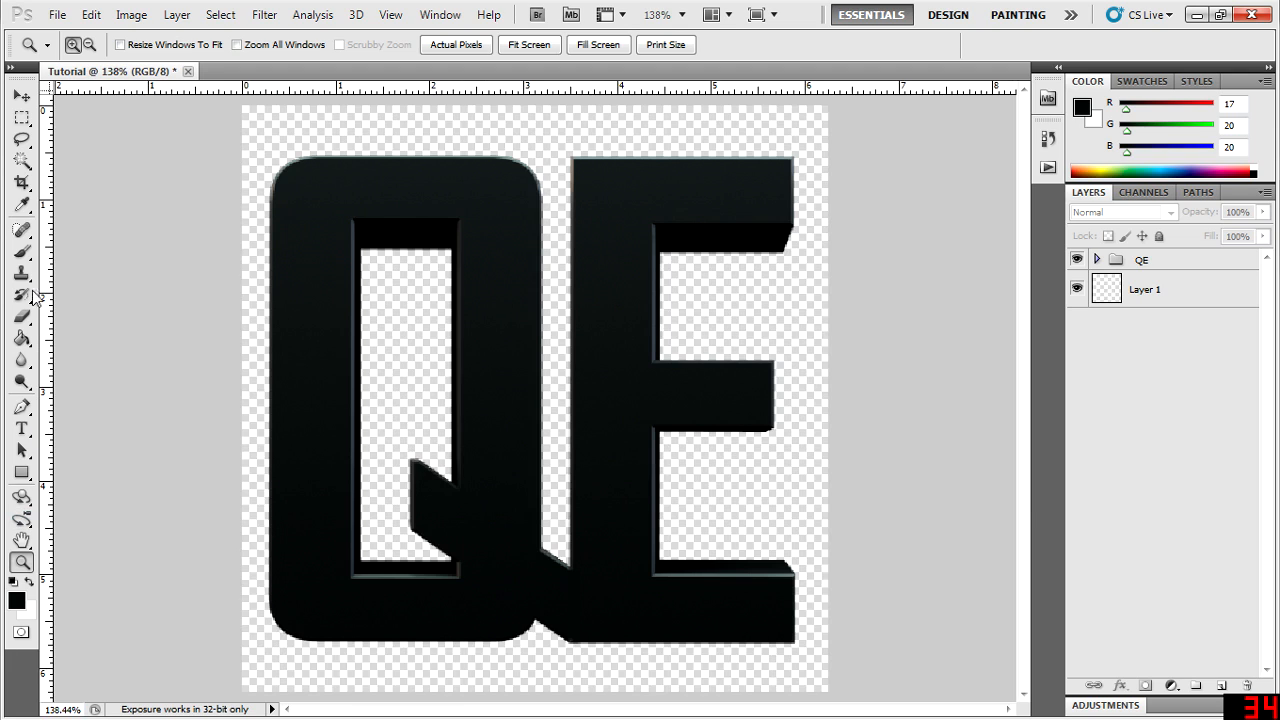
# - Append the Calligraphic Brushes set to the Brush tool's presets and choose its slanted 20 px tip
pyautogui.click(24, 258)
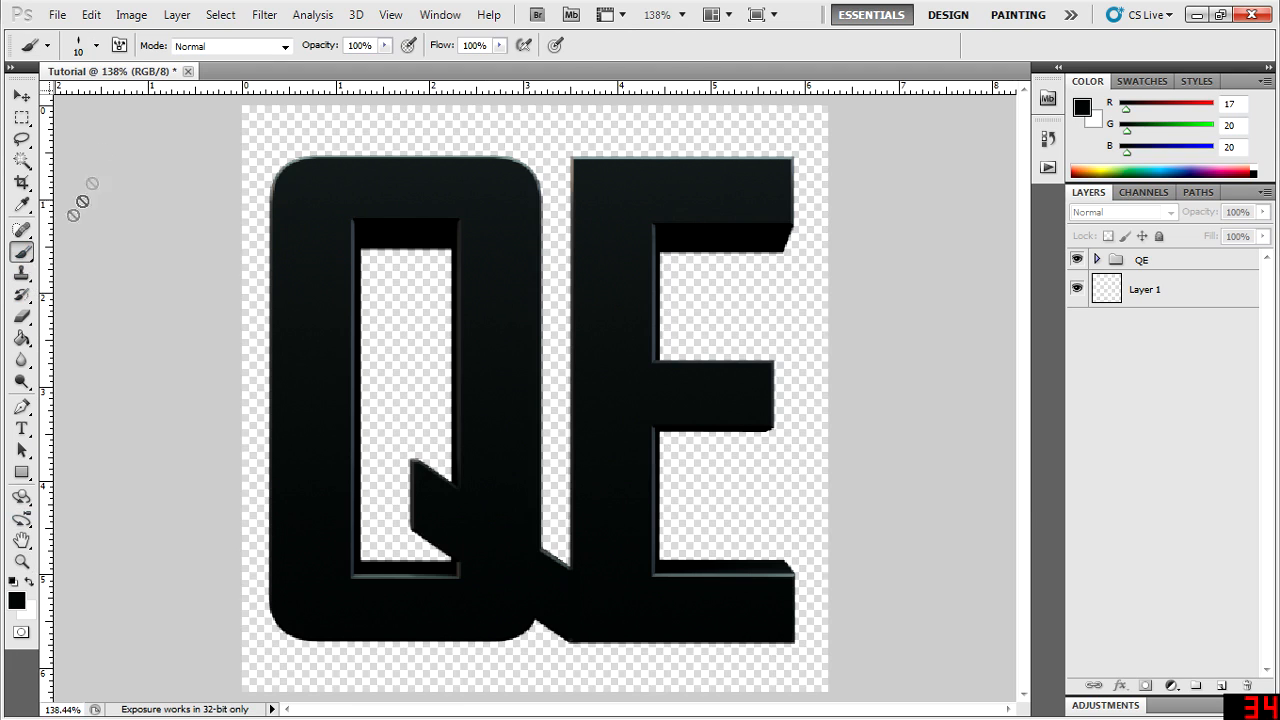
pyautogui.click(96, 46)
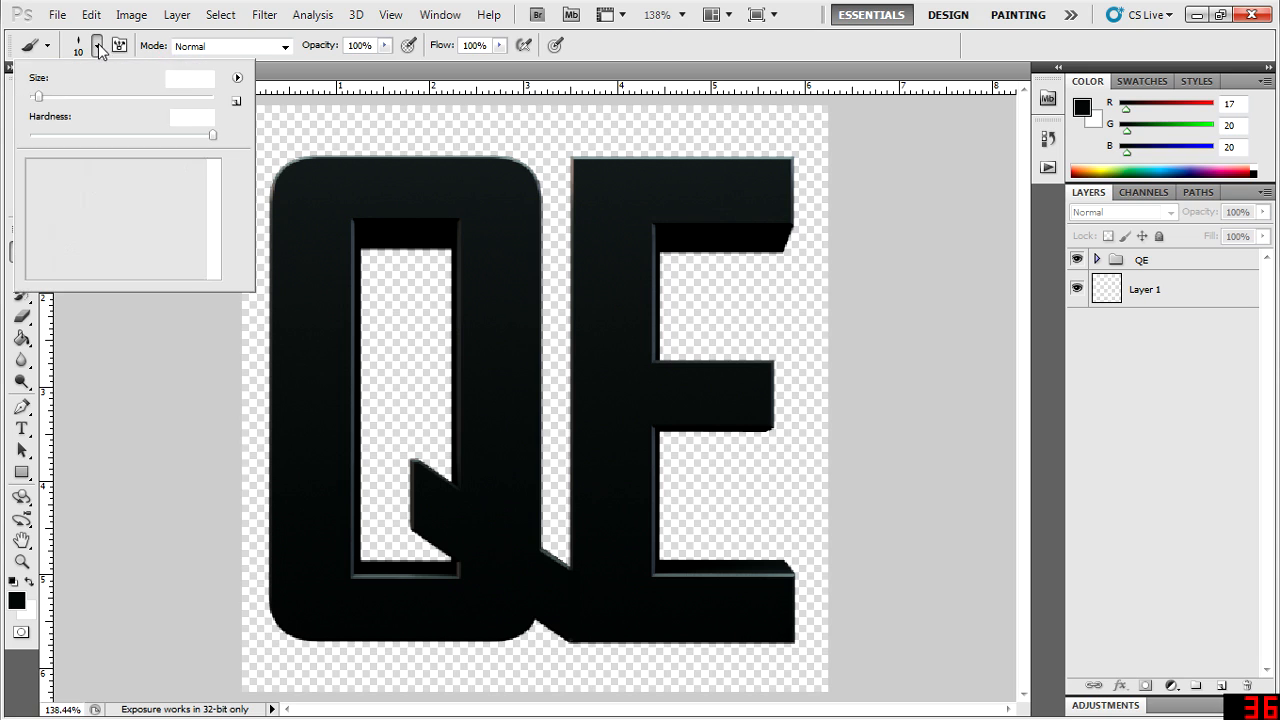
pyautogui.click(238, 79)
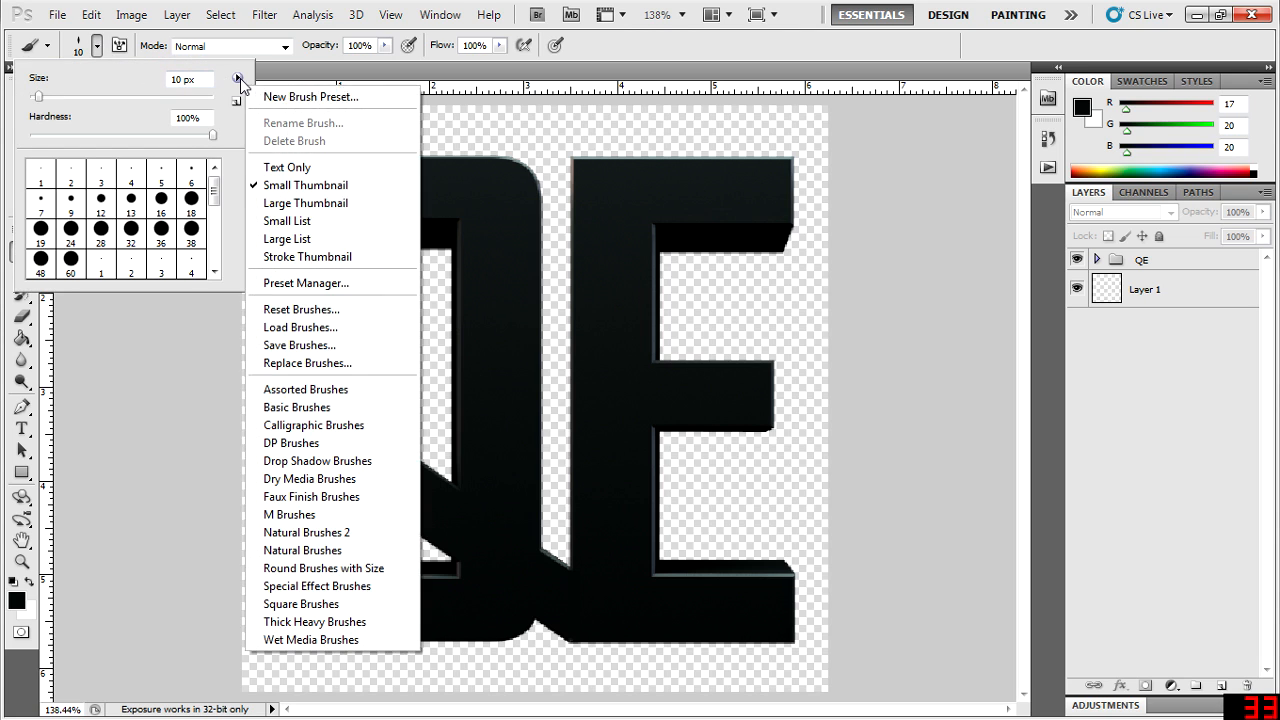
pyautogui.click(313, 426)
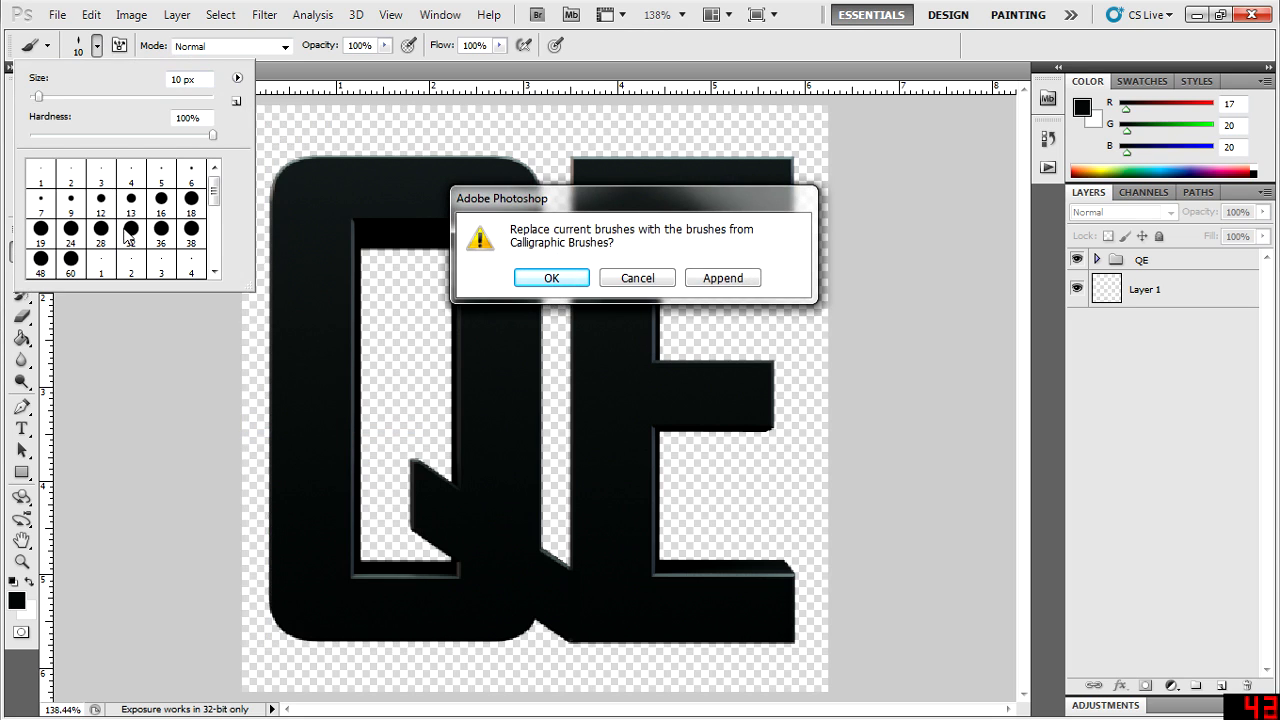
pyautogui.click(733, 278)
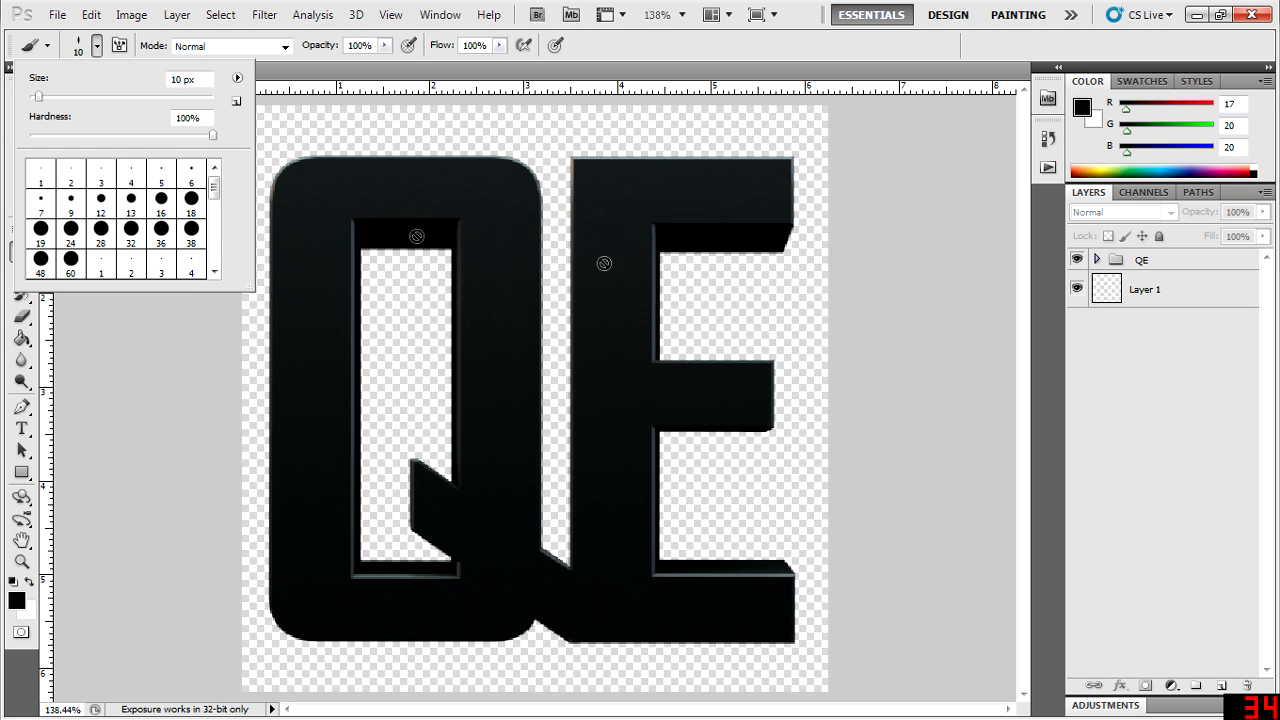
pyautogui.moveTo(214, 186); pyautogui.dragTo(218, 238)
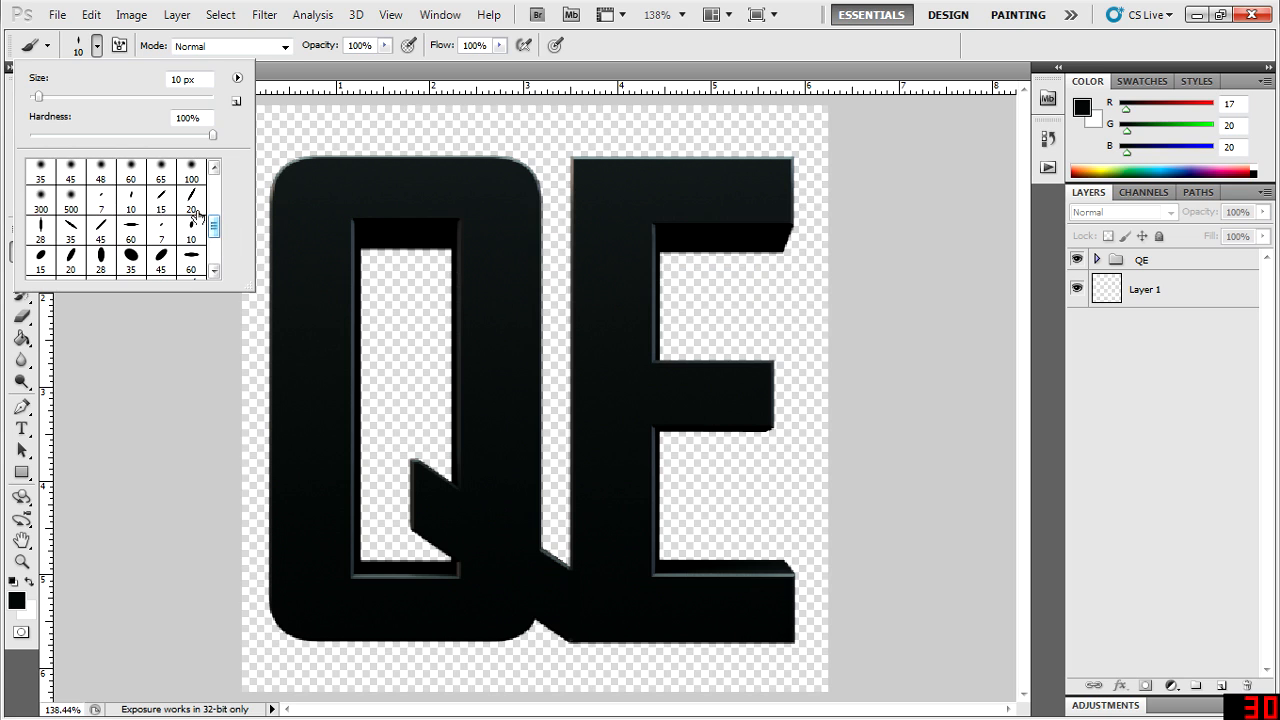
pyautogui.click(189, 209)
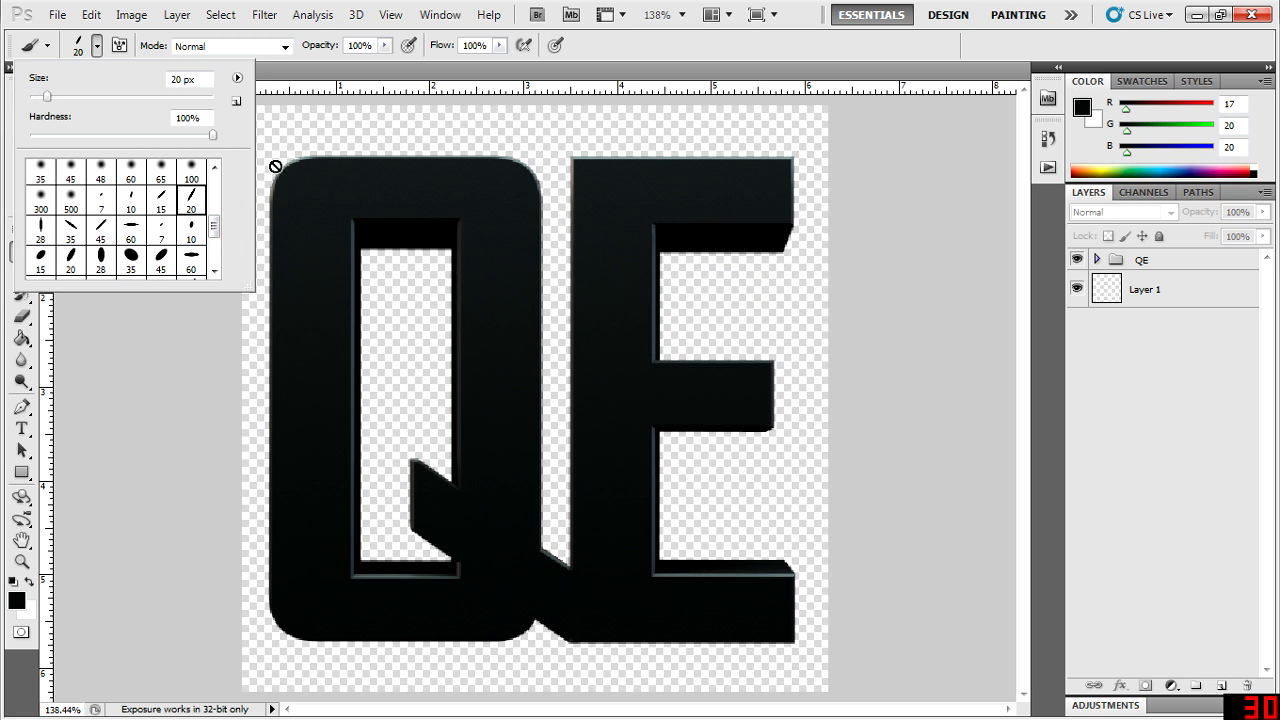
# - Add a new empty layer above the QE group for painting the strokes
pyautogui.click(264, 167)
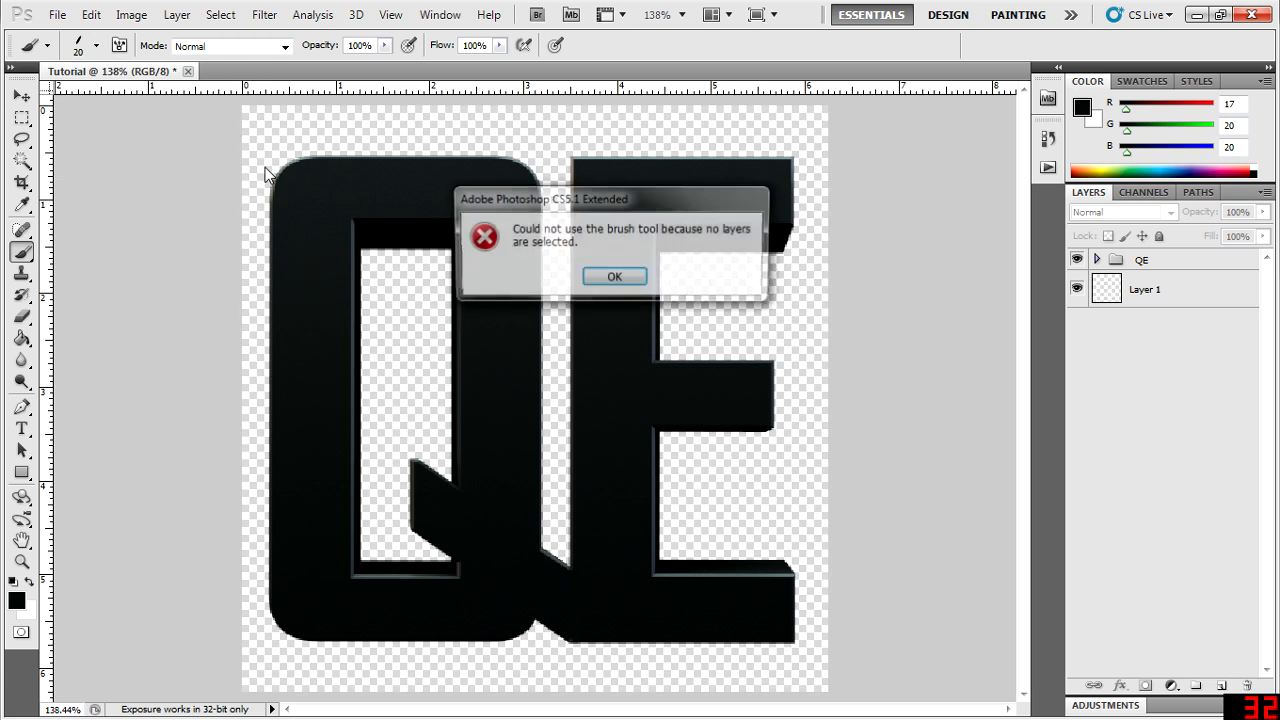
pyautogui.click(622, 277)
pyautogui.click(1194, 297)
pyautogui.click(1170, 264)
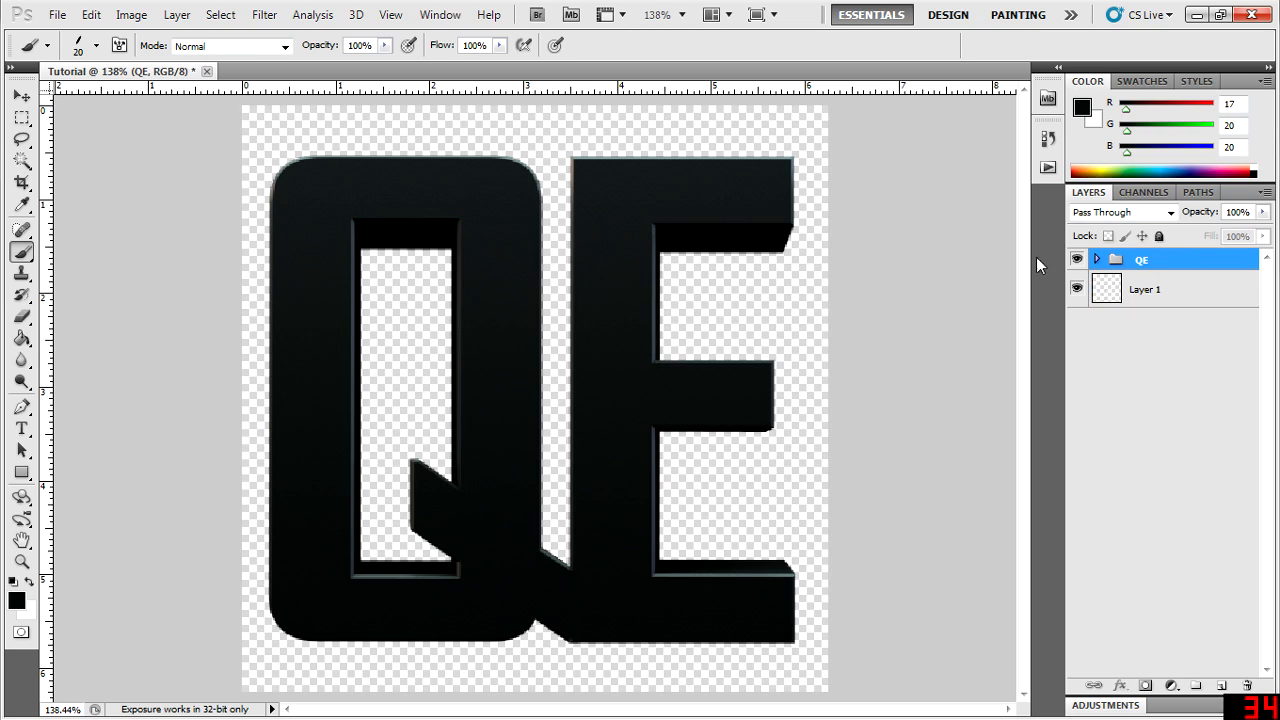
pyautogui.click(1188, 442)
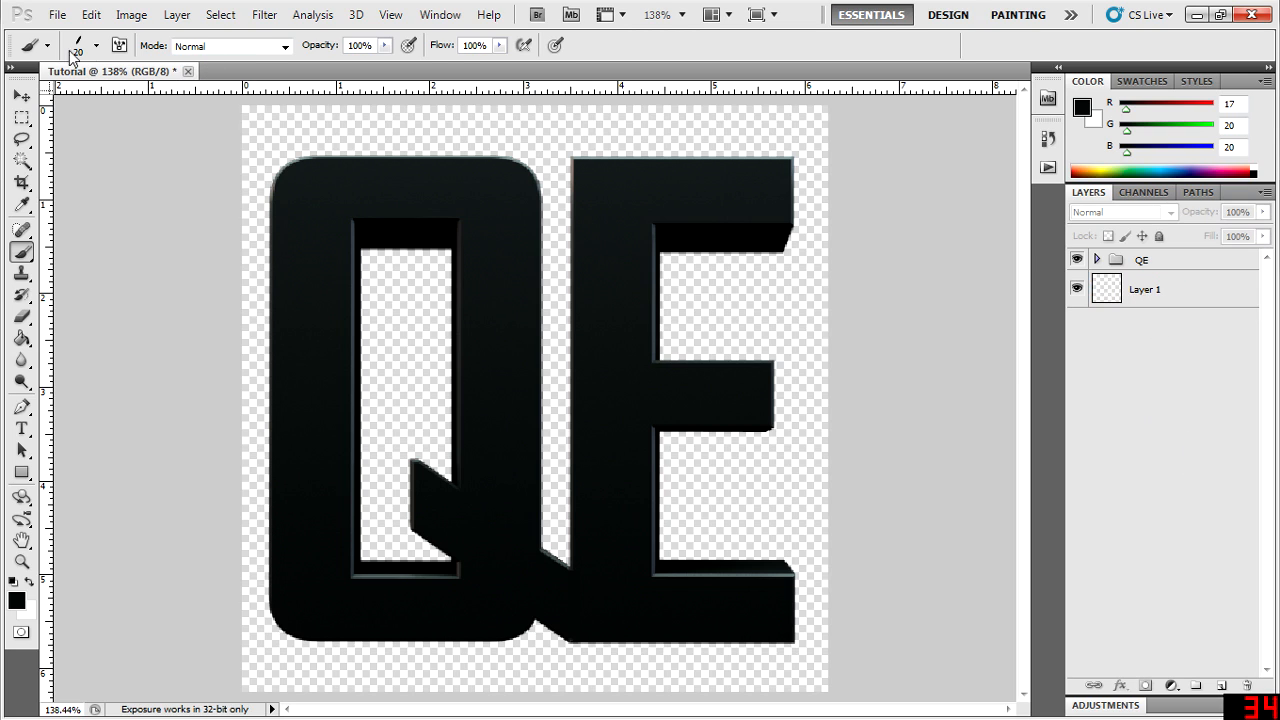
pyautogui.click(1222, 686)
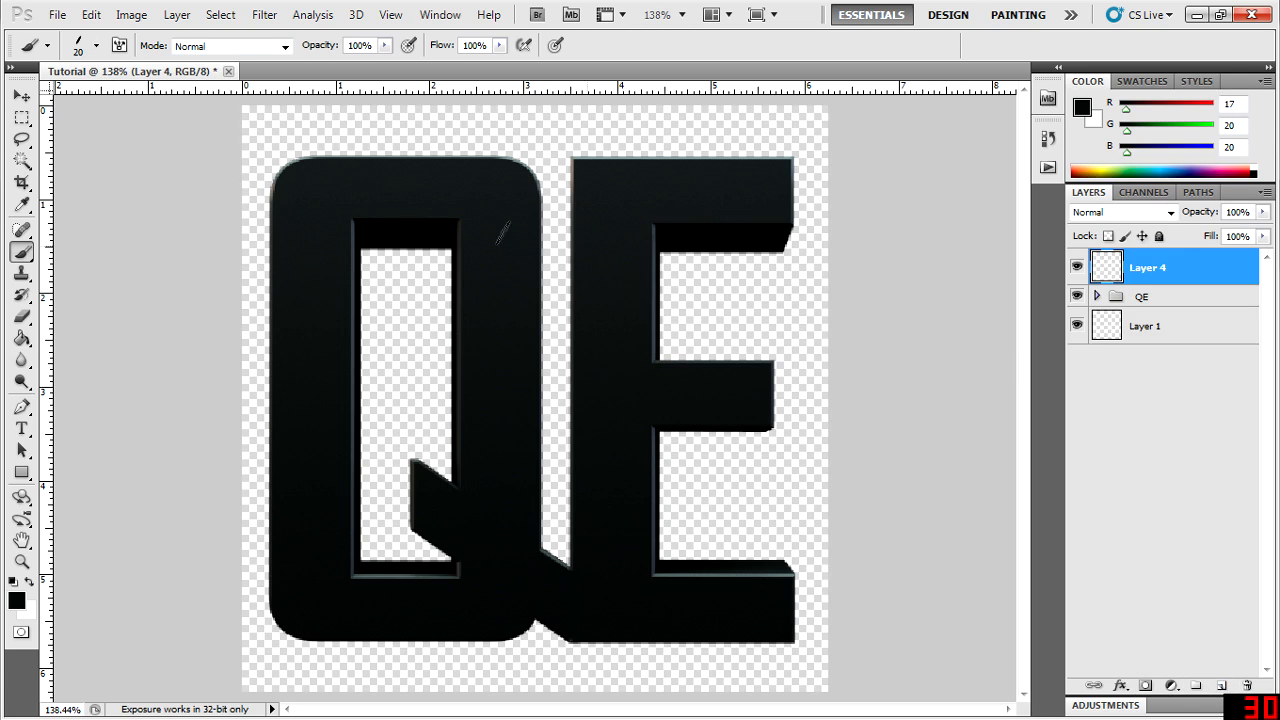
# - Try a winding black stroke across the QE letters with the 20 px brush, and undo it
pyautogui.moveTo(255, 172)
pyautogui.mouseDown()
pyautogui.moveTo(571, 230)
pyautogui.moveTo(744, 299)
pyautogui.moveTo(736, 337)
pyautogui.moveTo(280, 365)
pyautogui.moveTo(290, 443)
pyautogui.moveTo(610, 460)
pyautogui.moveTo(780, 525)
pyautogui.mouseUp()
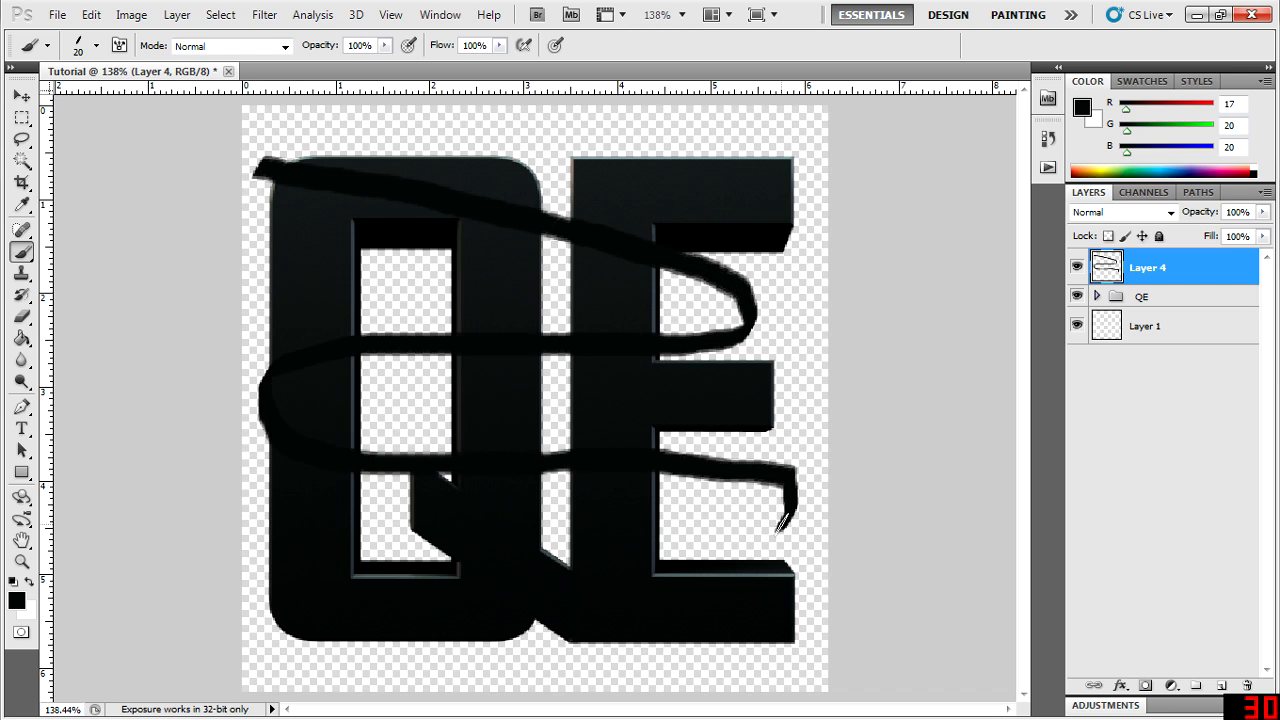
pyautogui.hotkey('ctrl', 'z')
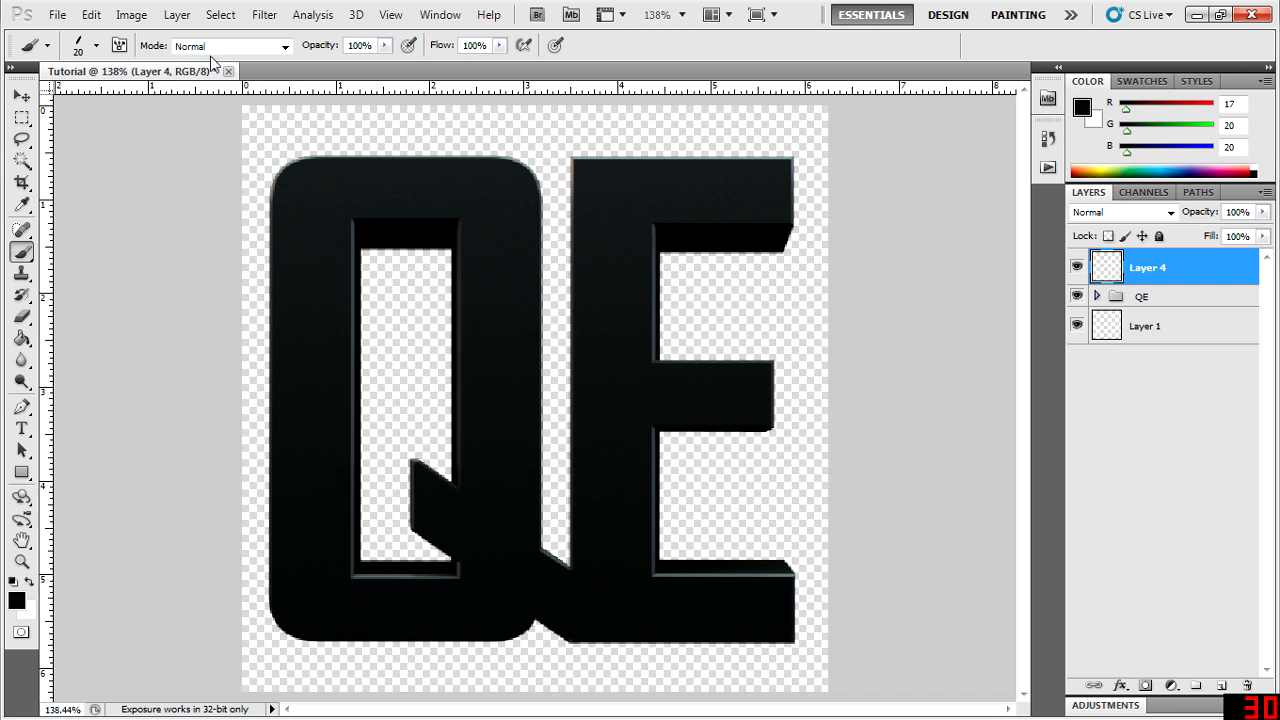
# - Set the calligraphic brush size to 10 px
pyautogui.click(96, 46)
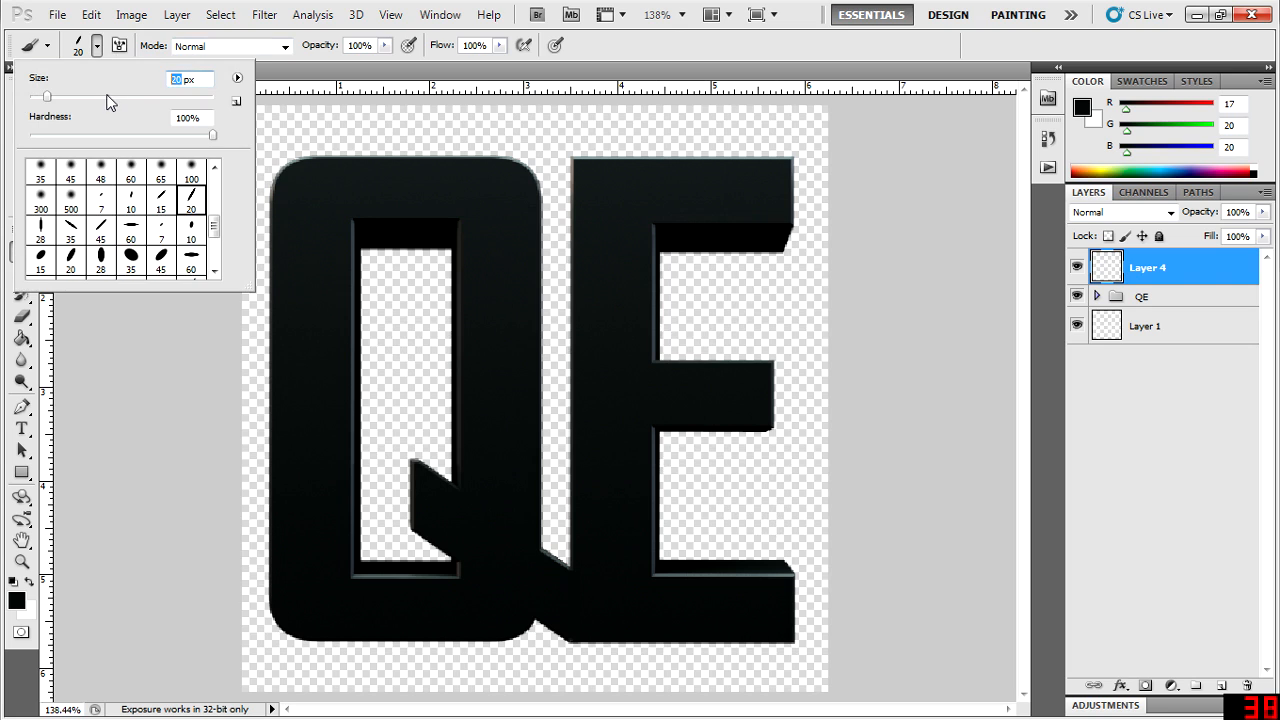
pyautogui.write('10')
pyautogui.press('Return')
# - Try a thinner winding stroke across the QE letters with the 10 px brush, and undo it
pyautogui.moveTo(338, 176)
pyautogui.mouseDown()
pyautogui.moveTo(785, 258)
pyautogui.moveTo(440, 326)
pyautogui.moveTo(275, 410)
pyautogui.moveTo(857, 510)
pyautogui.mouseUp()
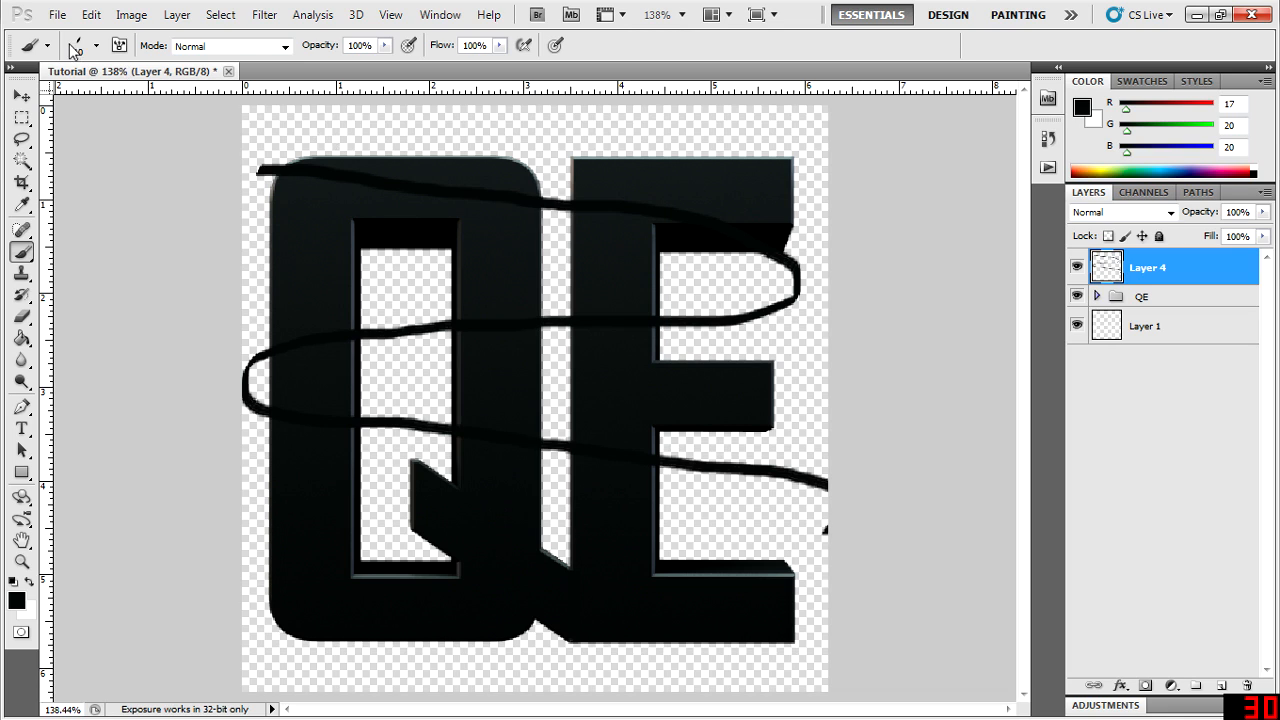
pyautogui.hotkey('ctrl', 'z')
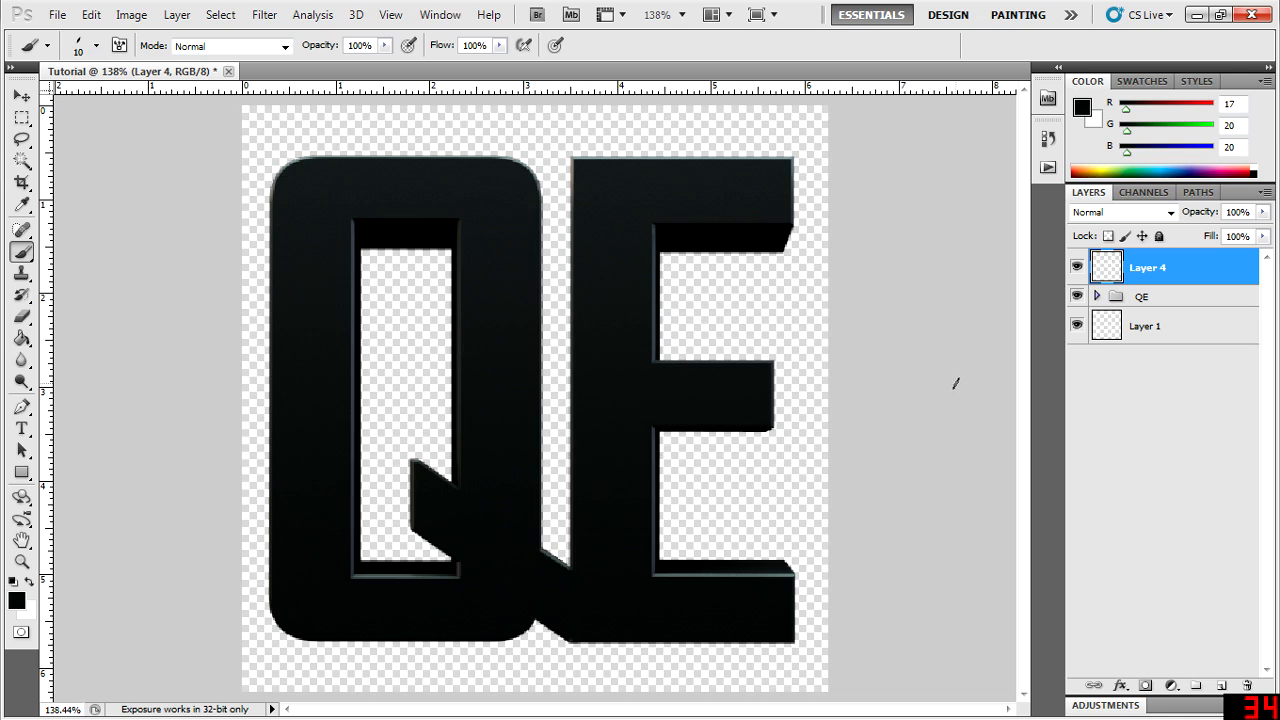
pyautogui.click(1168, 395)
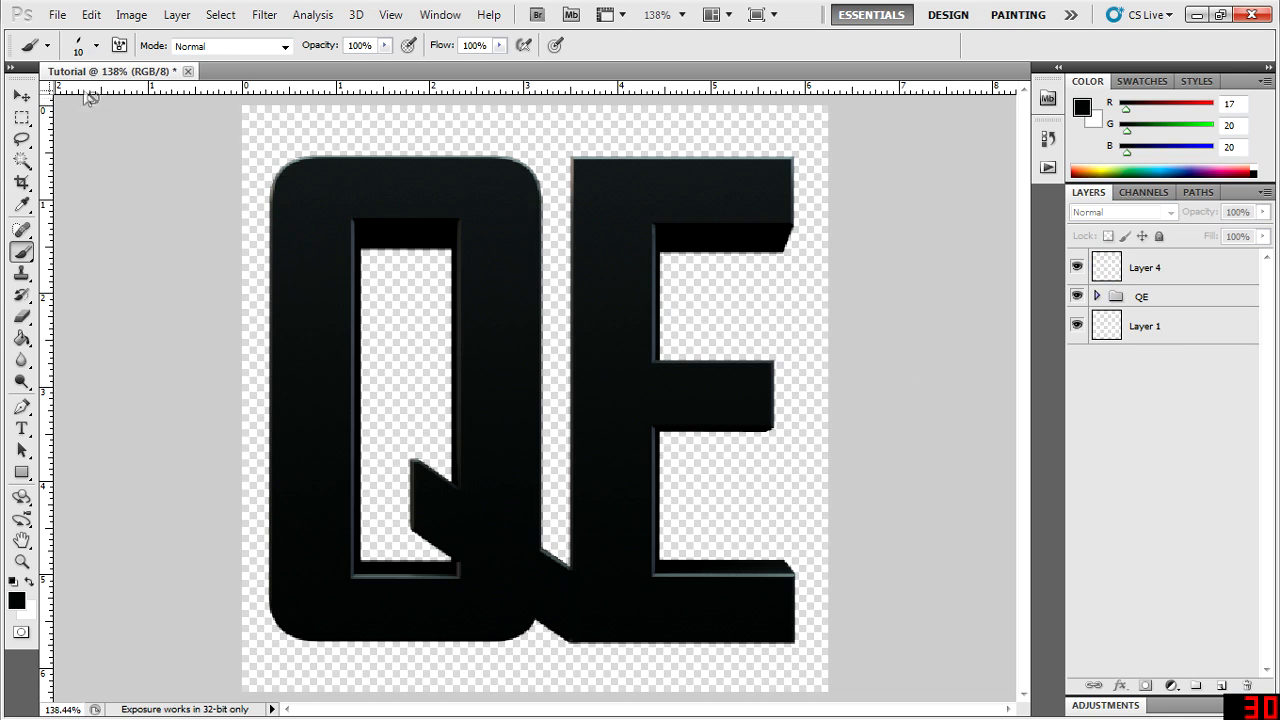
pyautogui.click(1145, 270)
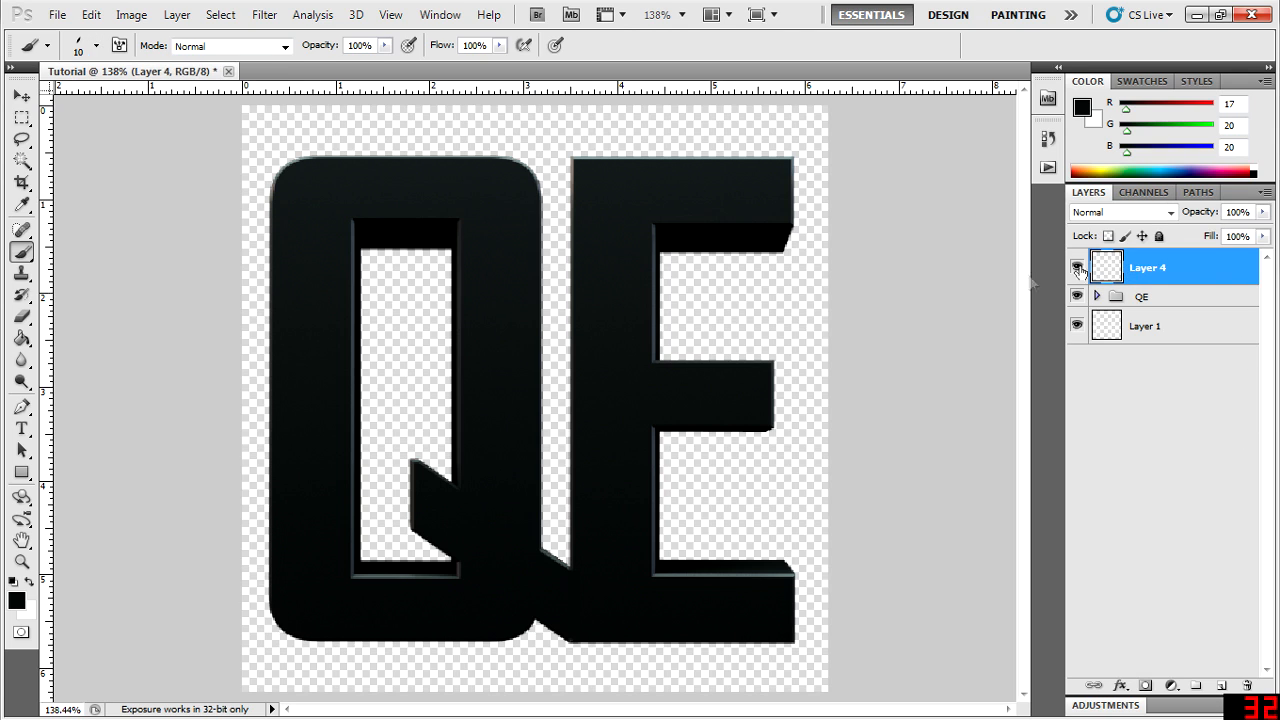
pyautogui.click(96, 47)
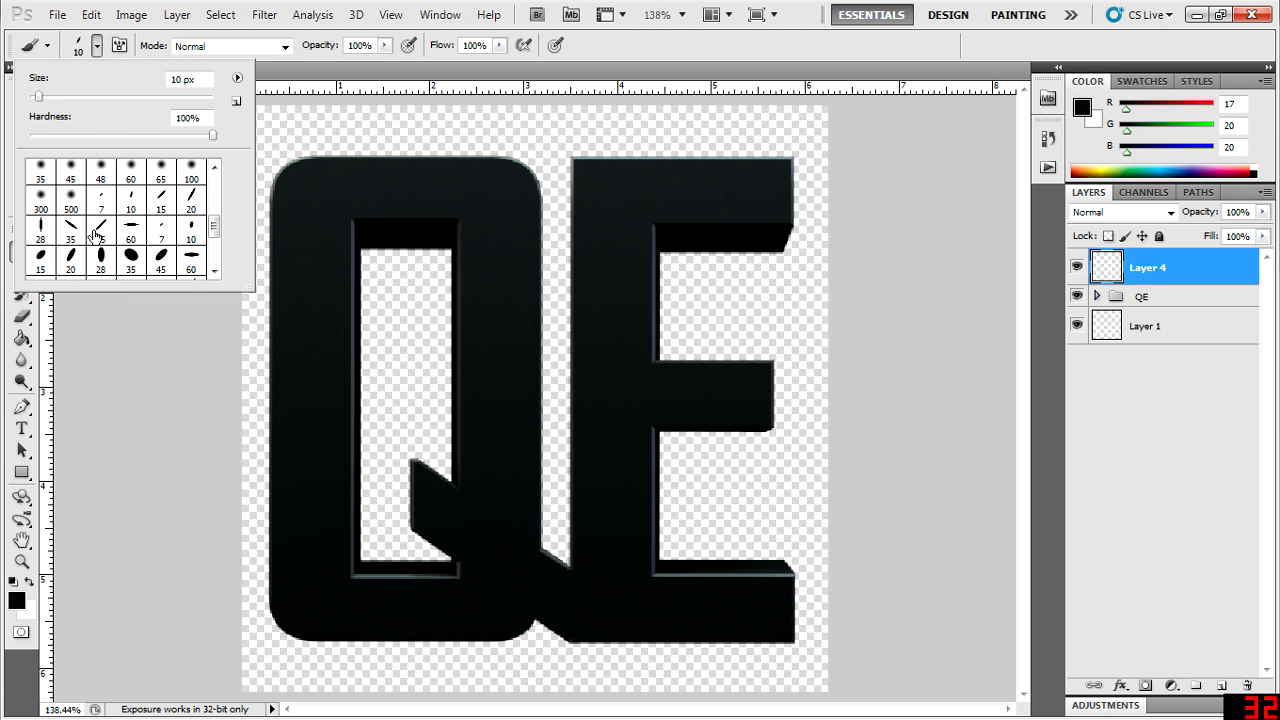
pyautogui.scroll(2, 95, 235)
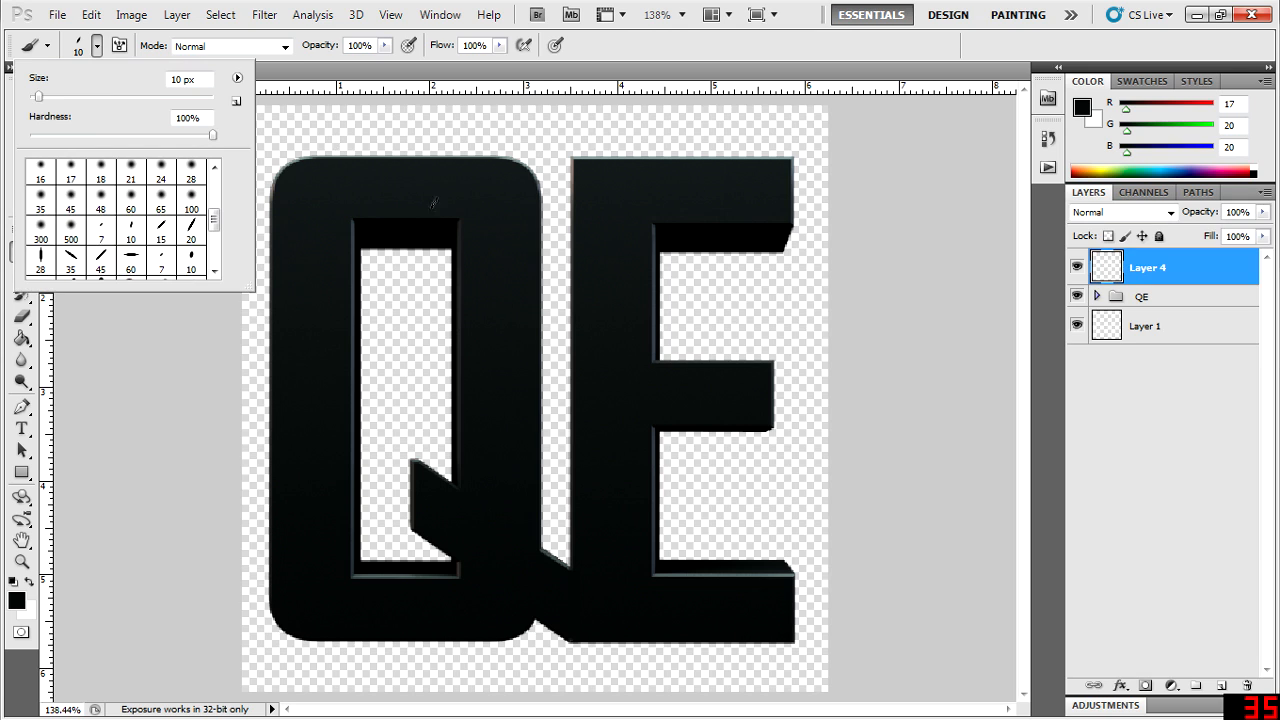
pyautogui.click(101, 343)
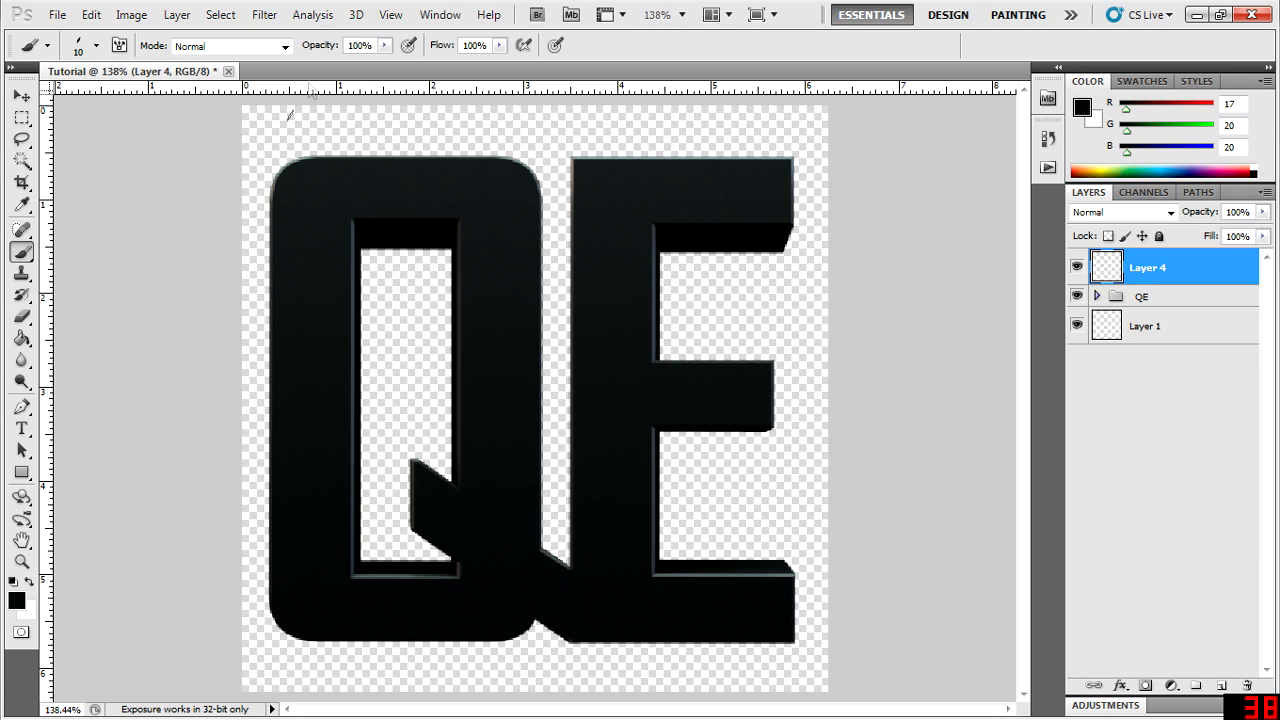
# - Open the brush's Shape Dynamics settings and set the Size Jitter control to Pen Pressure
pyautogui.click(439, 16)
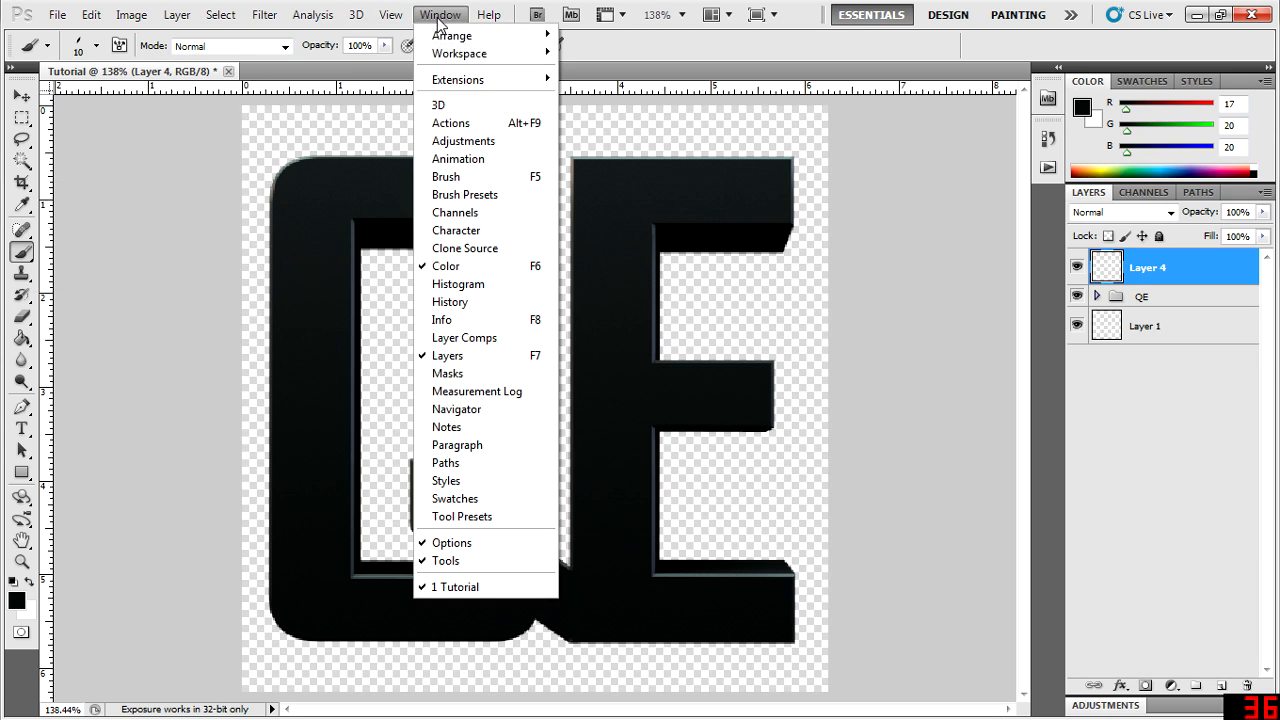
pyautogui.click(490, 179)
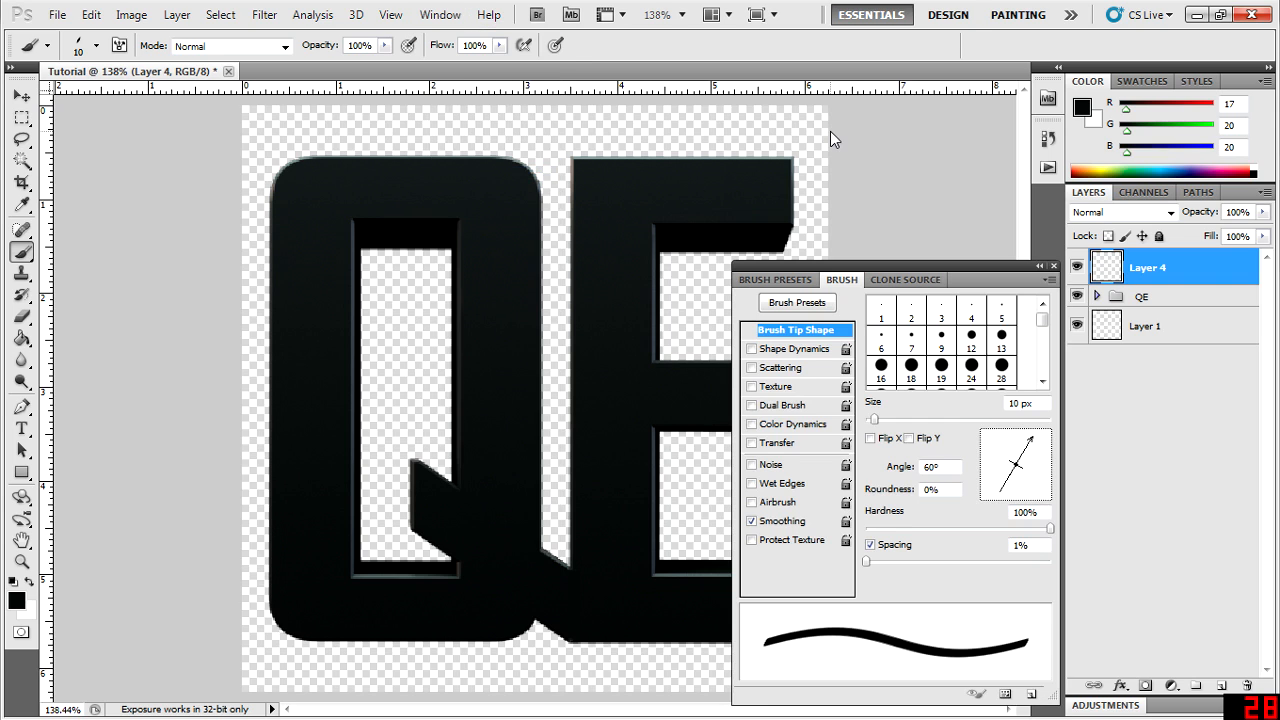
pyautogui.click(778, 351)
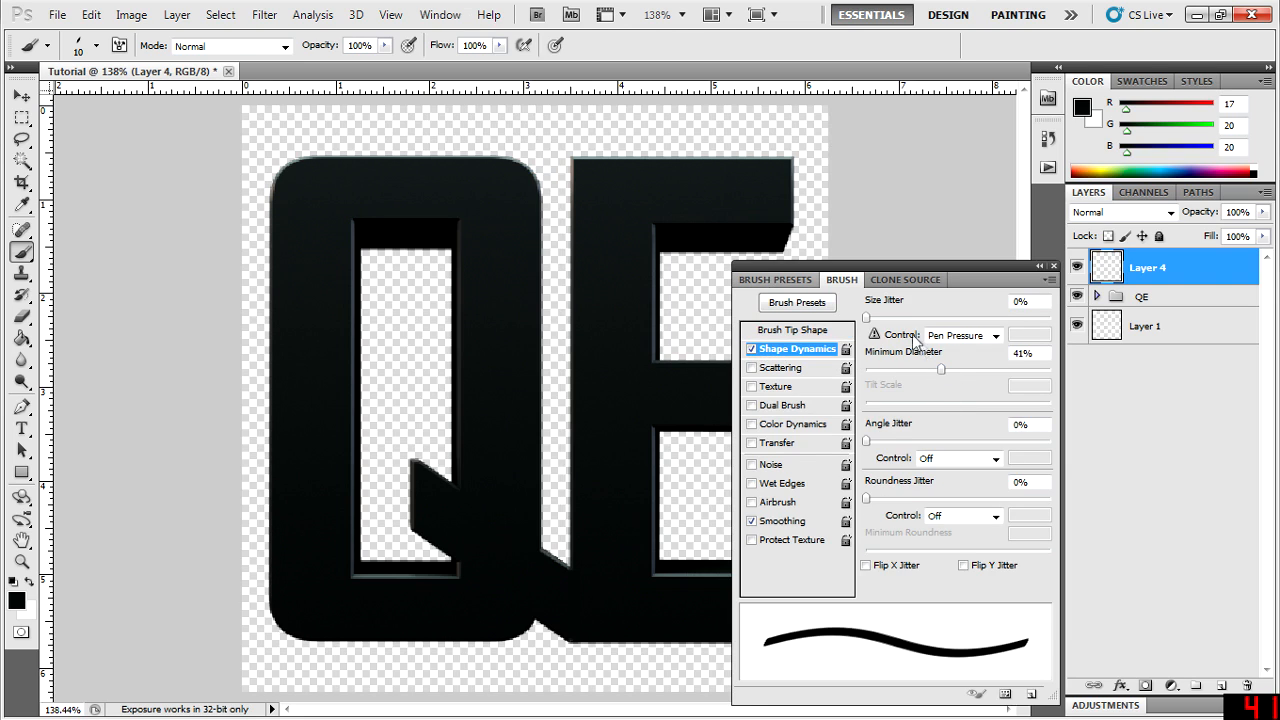
pyautogui.click(995, 337)
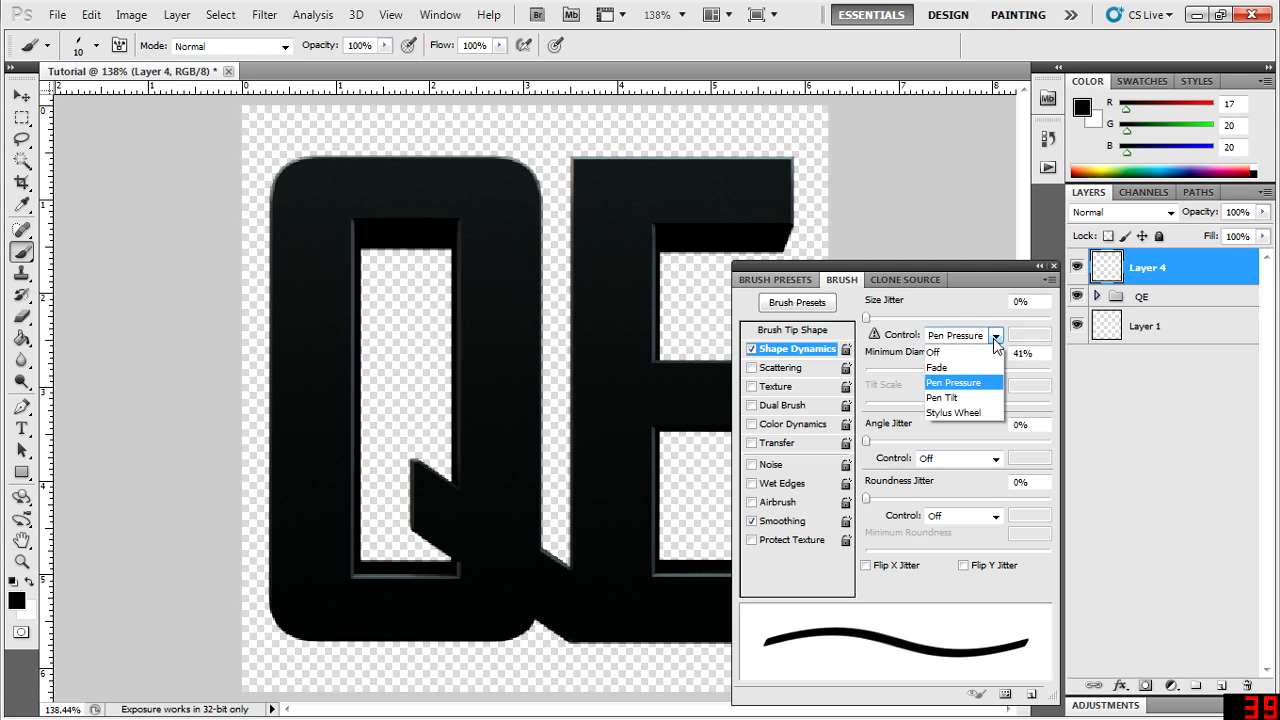
pyautogui.click(955, 383)
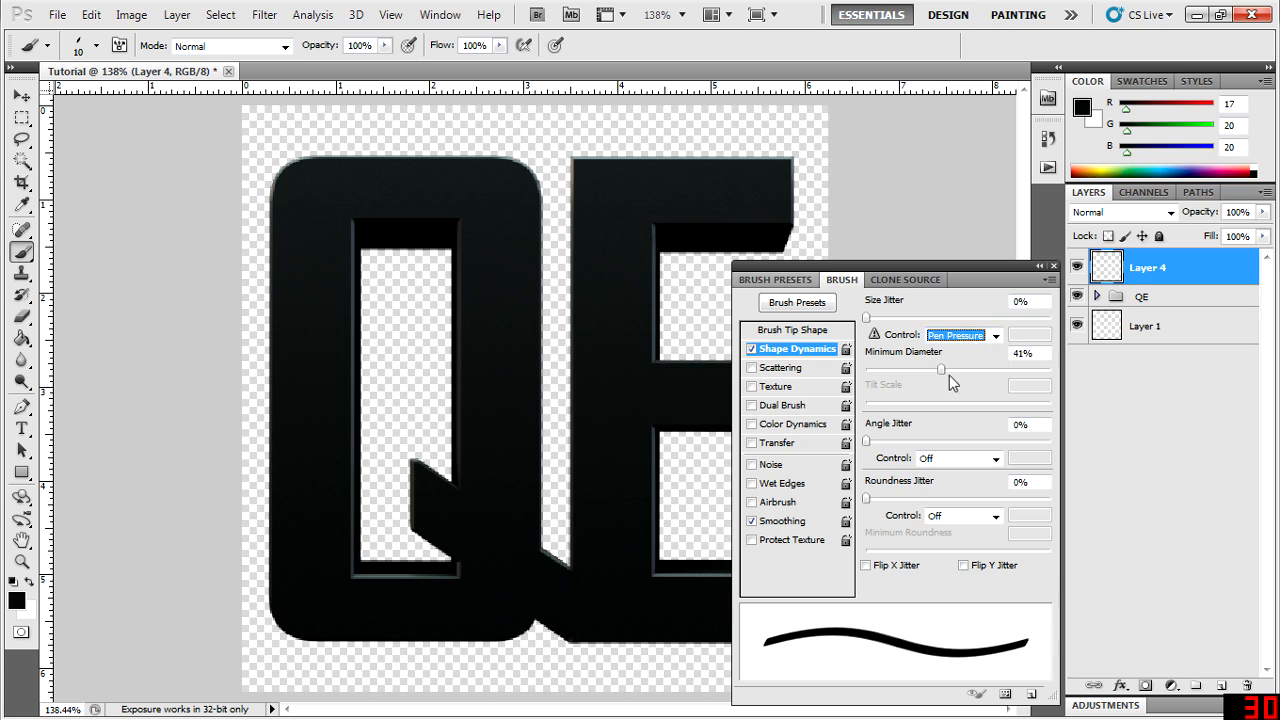
# - Set the brush's Minimum Diameter to 19% in Shape Dynamics and close the brush settings
pyautogui.moveTo(942, 371); pyautogui.dragTo(865, 371)
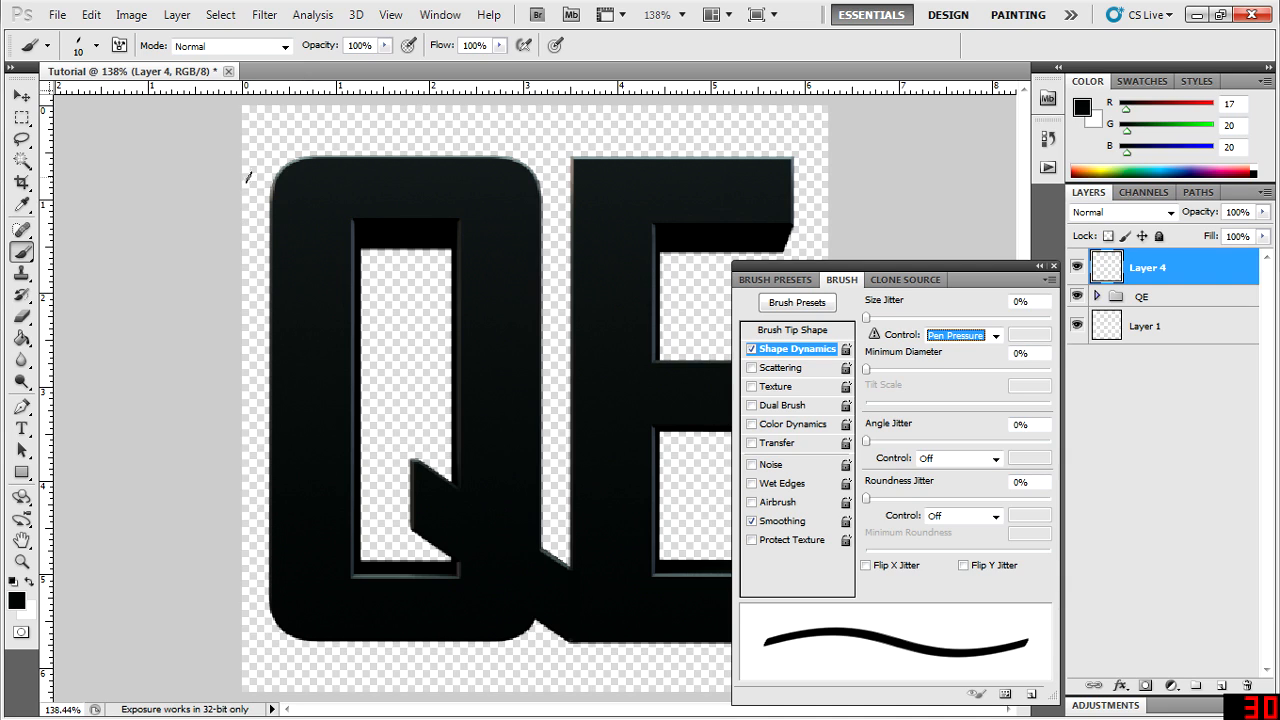
pyautogui.click(910, 372)
pyautogui.moveTo(902, 376); pyautogui.dragTo(896, 372)
pyautogui.click(905, 373)
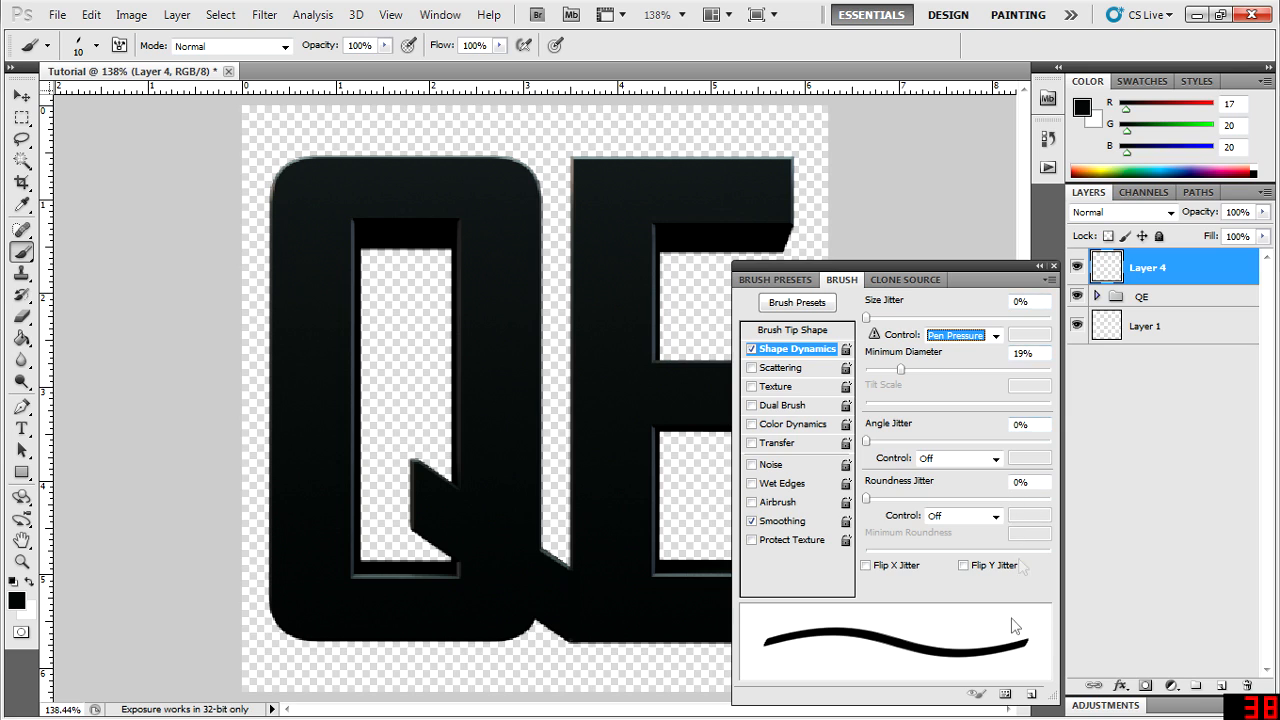
pyautogui.click(1053, 266)
# - Try a freehand winding brush stroke across the QE letters, and undo it
pyautogui.moveTo(274, 146)
pyautogui.mouseDown()
pyautogui.moveTo(616, 205)
pyautogui.moveTo(524, 250)
pyautogui.moveTo(434, 265)
pyautogui.moveTo(409, 300)
pyautogui.moveTo(654, 346)
pyautogui.moveTo(779, 425)
pyautogui.moveTo(729, 478)
pyautogui.moveTo(380, 512)
pyautogui.moveTo(322, 567)
pyautogui.moveTo(400, 621)
pyautogui.moveTo(702, 648)
pyautogui.moveTo(845, 690)
pyautogui.moveTo(518, 672)
pyautogui.mouseUp()
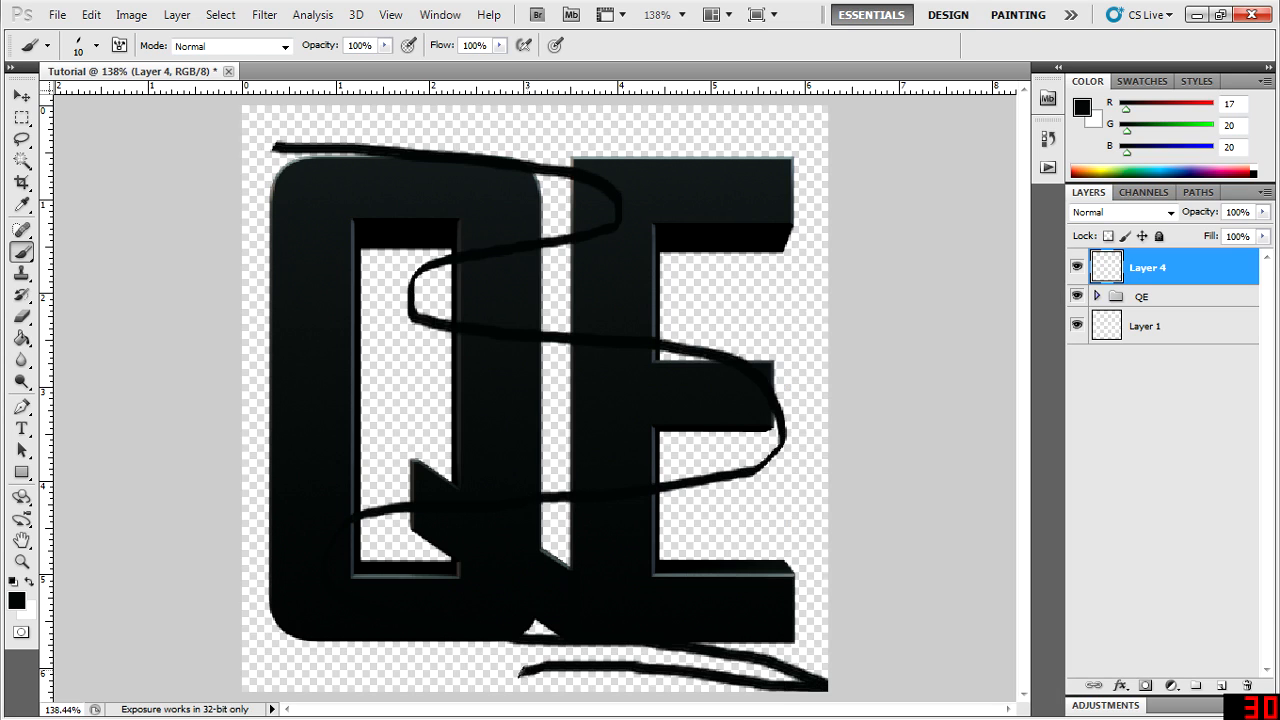
pyautogui.hotkey('ctrl', 'z')
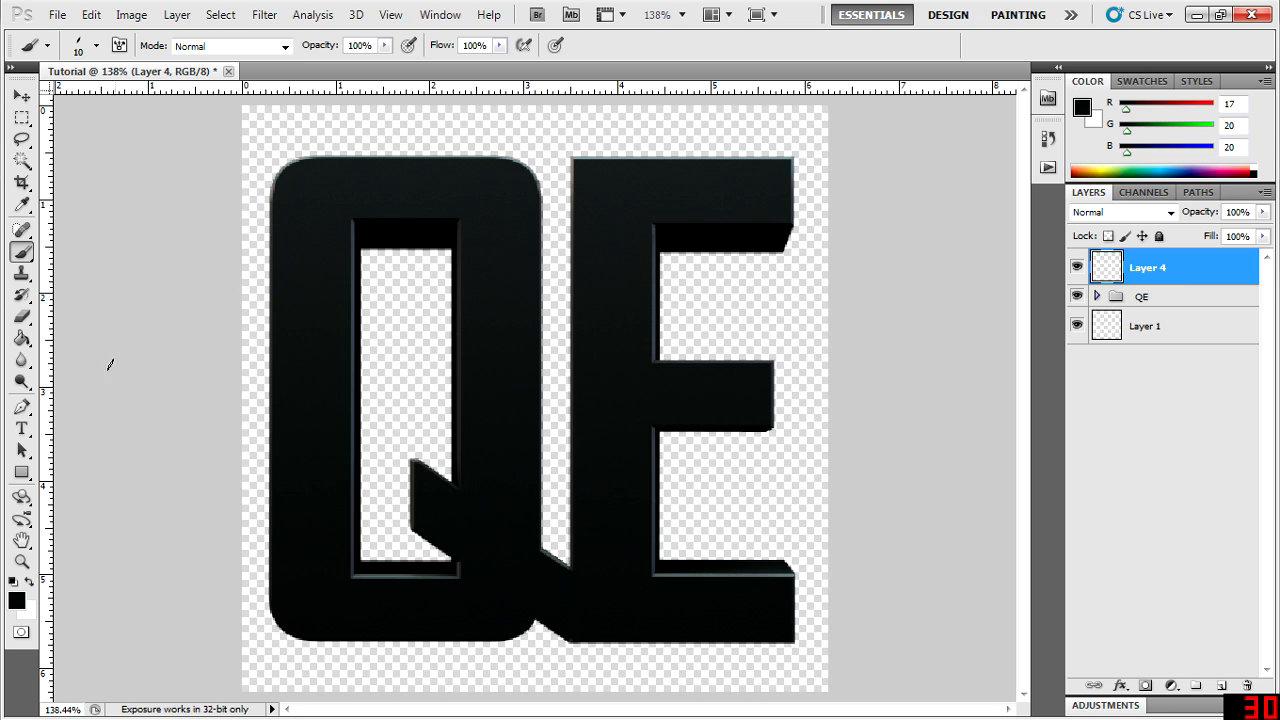
# - Start a Pen tool path beside the Q's upper left corner, curving around the E's top bar and back around the Q's outer edge
pyautogui.click(21, 407)
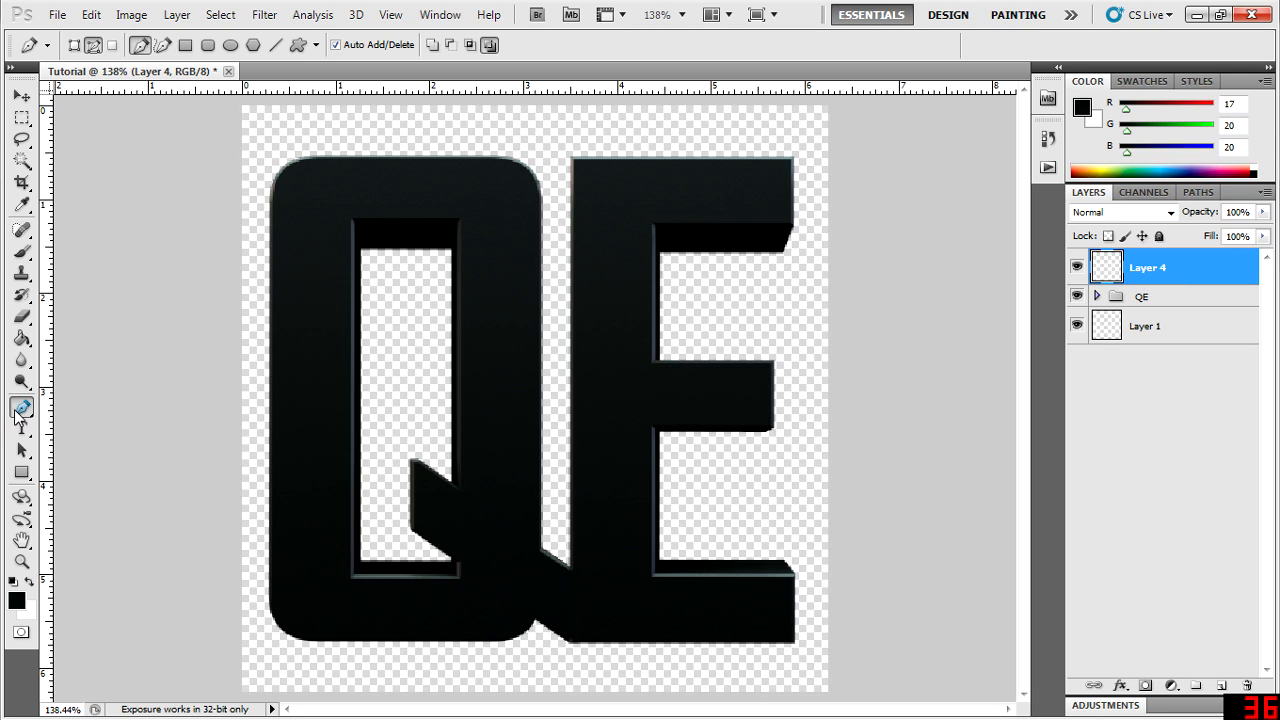
pyautogui.click(251, 171)
pyautogui.click(811, 180)
pyautogui.moveTo(259, 231); pyautogui.dragTo(327, 236)
pyautogui.hotkey('ctrl', 'z')
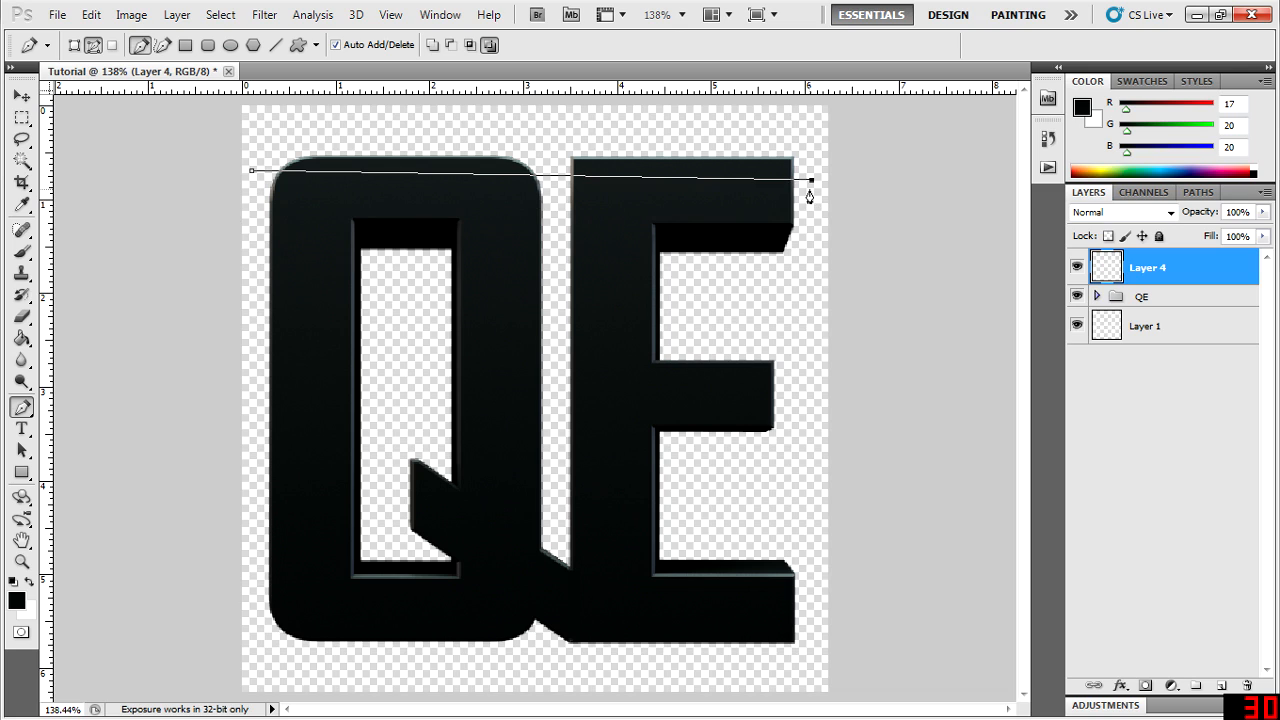
pyautogui.hotkey('ctrl', 'z')
pyautogui.hotkey('ctrl', 'z')
pyautogui.hotkey('ctrl', 'alt', 'z')
pyautogui.moveTo(811, 186); pyautogui.dragTo(787, 229)
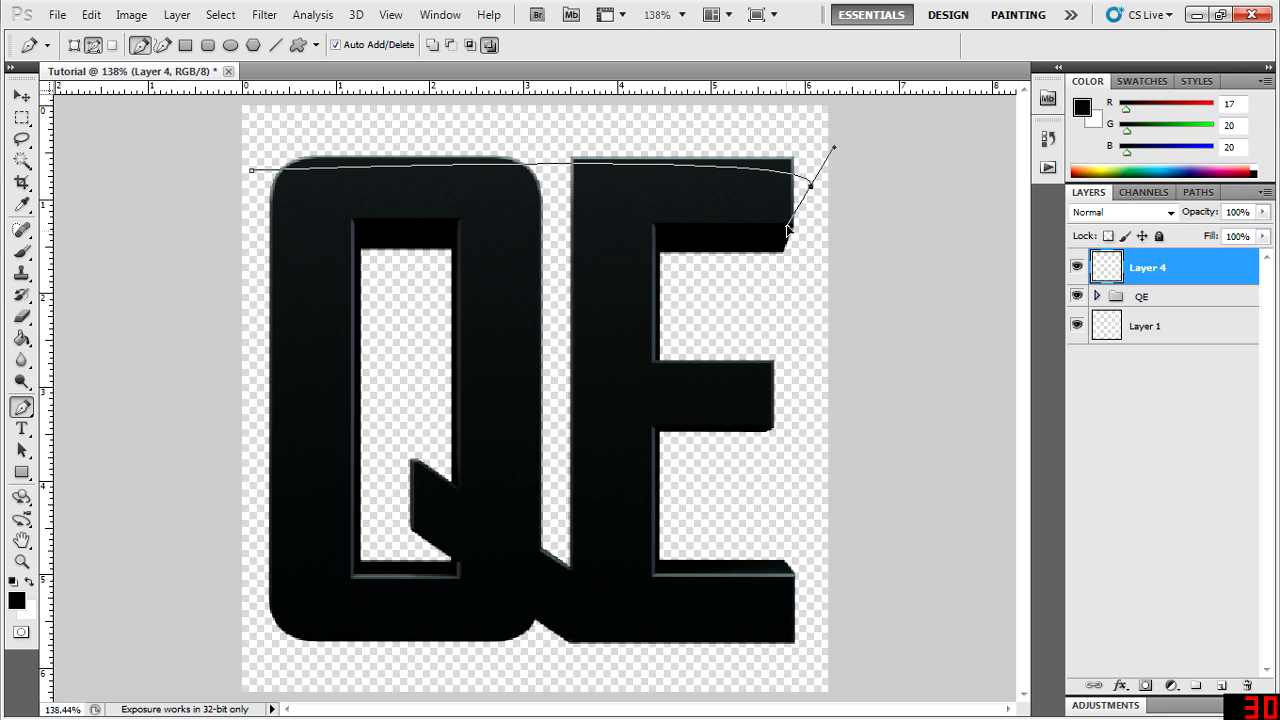
pyautogui.moveTo(252, 226); pyautogui.dragTo(325, 272)
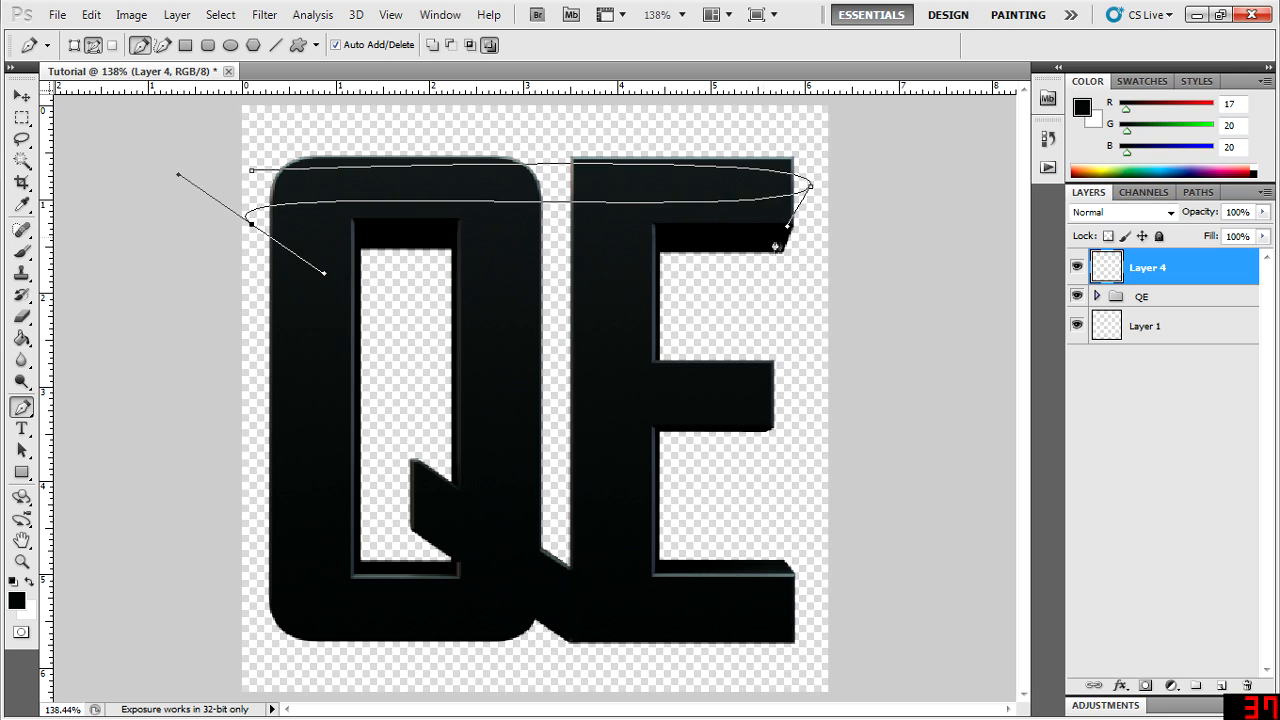
pyautogui.moveTo(814, 255); pyautogui.dragTo(786, 294)
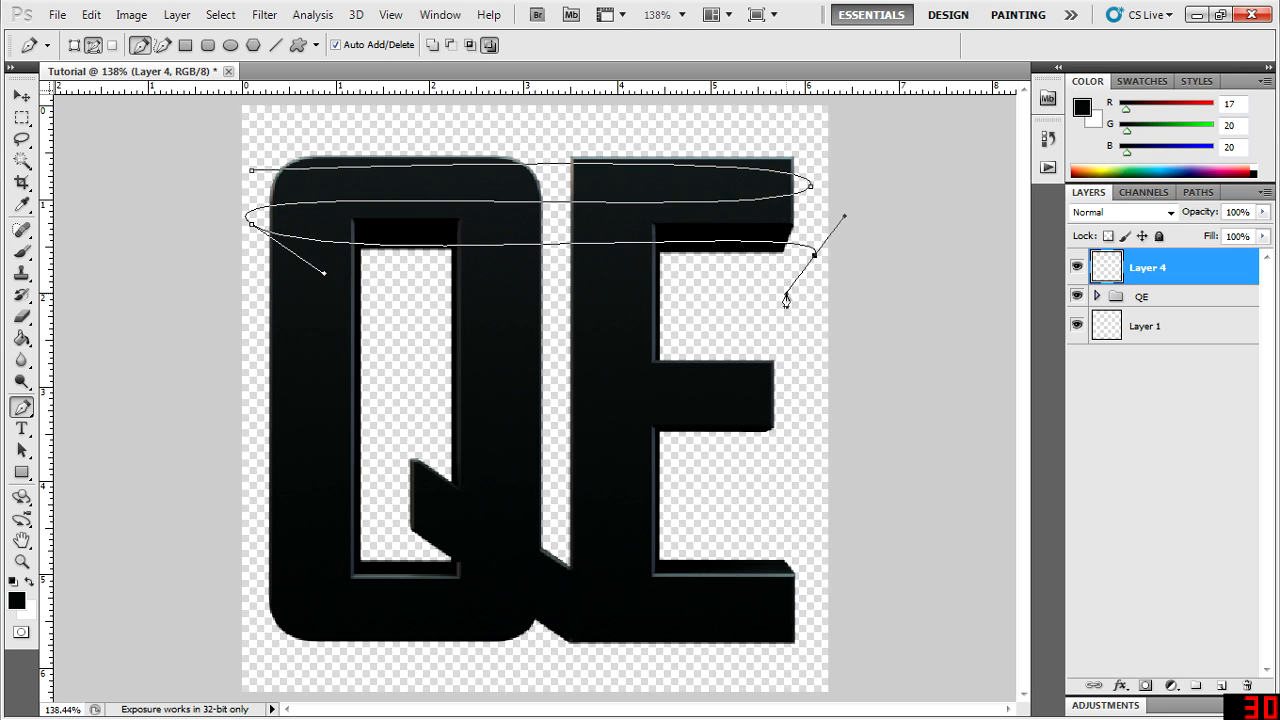
pyautogui.moveTo(261, 305); pyautogui.dragTo(261, 366)
pyautogui.moveTo(813, 318); pyautogui.dragTo(812, 355)
pyautogui.moveTo(252, 380); pyautogui.dragTo(251, 415)
pyautogui.hotkey('ctrl', 'alt', 'z')
pyautogui.hotkey('ctrl', 'alt', 'z')
pyautogui.hotkey('ctrl', 'alt', 'z')
pyautogui.hotkey('ctrl', 'alt', 'z')
# - Continue the path in tight curved loops around the letters down to their base, shortening the loops beside the E's openings
pyautogui.moveTo(688, 260); pyautogui.dragTo(695, 293)
pyautogui.moveTo(248, 306); pyautogui.dragTo(254, 340)
pyautogui.moveTo(684, 313); pyautogui.dragTo(692, 343)
pyautogui.moveTo(253, 361); pyautogui.dragTo(262, 393)
pyautogui.moveTo(804, 375); pyautogui.dragTo(805, 407)
pyautogui.moveTo(249, 404); pyautogui.dragTo(257, 438)
pyautogui.moveTo(802, 416); pyautogui.dragTo(773, 452)
pyautogui.moveTo(250, 446); pyautogui.dragTo(256, 489)
pyautogui.moveTo(686, 444); pyautogui.dragTo(697, 466)
pyautogui.moveTo(254, 484); pyautogui.dragTo(263, 517)
pyautogui.moveTo(686, 489); pyautogui.dragTo(675, 519)
pyautogui.moveTo(256, 524); pyautogui.dragTo(257, 555)
pyautogui.moveTo(681, 528); pyautogui.dragTo(686, 565)
pyautogui.moveTo(256, 558); pyautogui.dragTo(259, 590)
pyautogui.moveTo(806, 571); pyautogui.dragTo(812, 594)
pyautogui.moveTo(256, 603); pyautogui.dragTo(243, 640)
pyautogui.moveTo(816, 605); pyautogui.dragTo(813, 636)
pyautogui.moveTo(266, 634); pyautogui.dragTo(240, 653)
pyautogui.moveTo(819, 634); pyautogui.dragTo(831, 649)
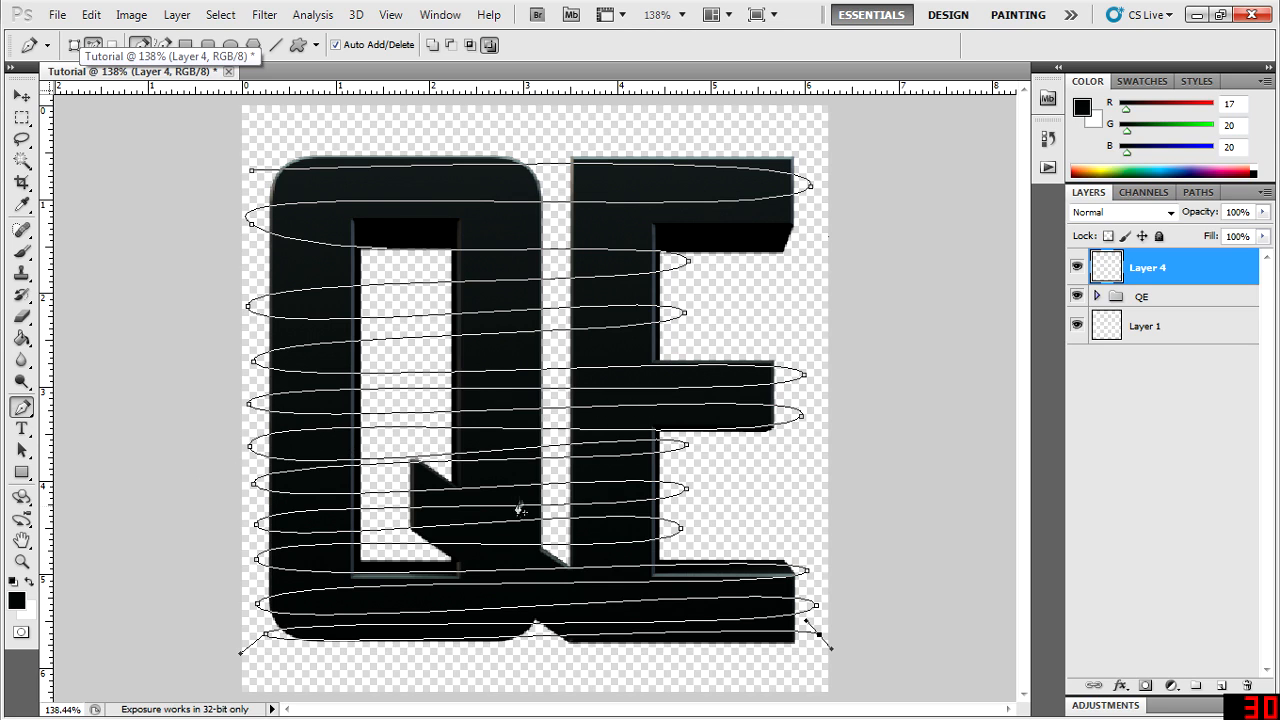
# - Stroke the winding path using the Brush with Simulate Pressure enabled
pyautogui.rightClick(452, 212)
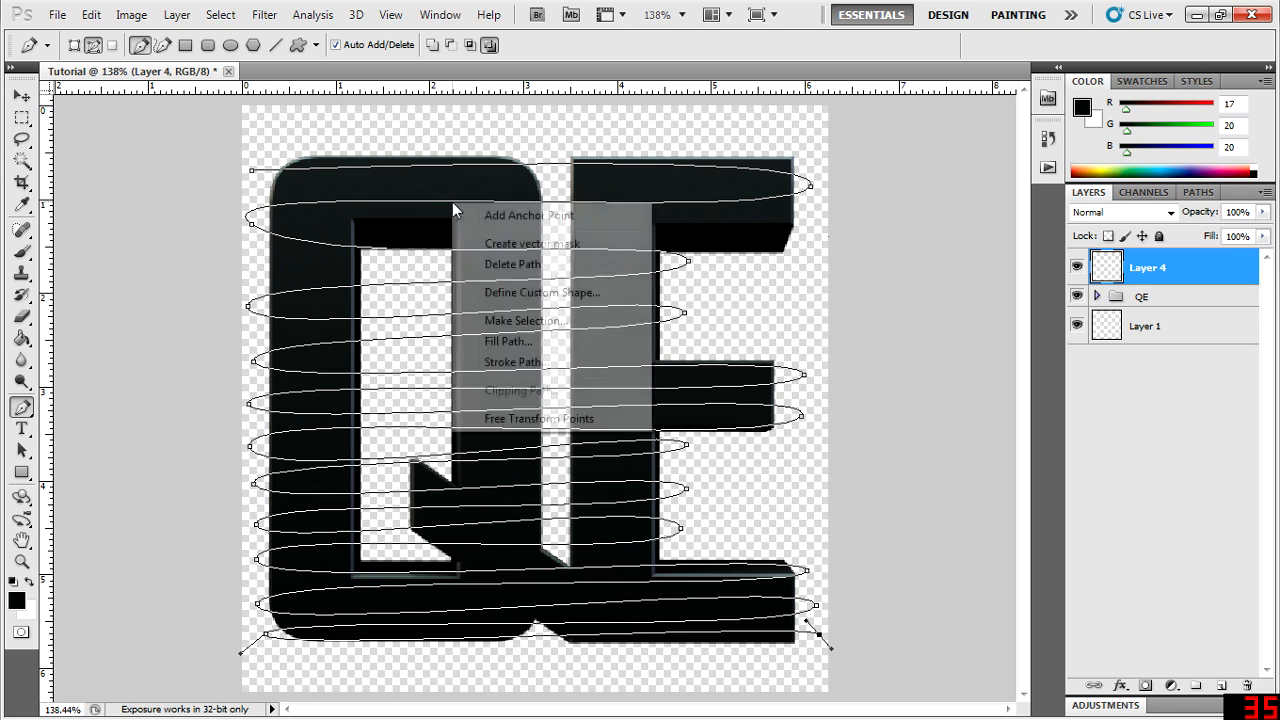
pyautogui.click(513, 362)
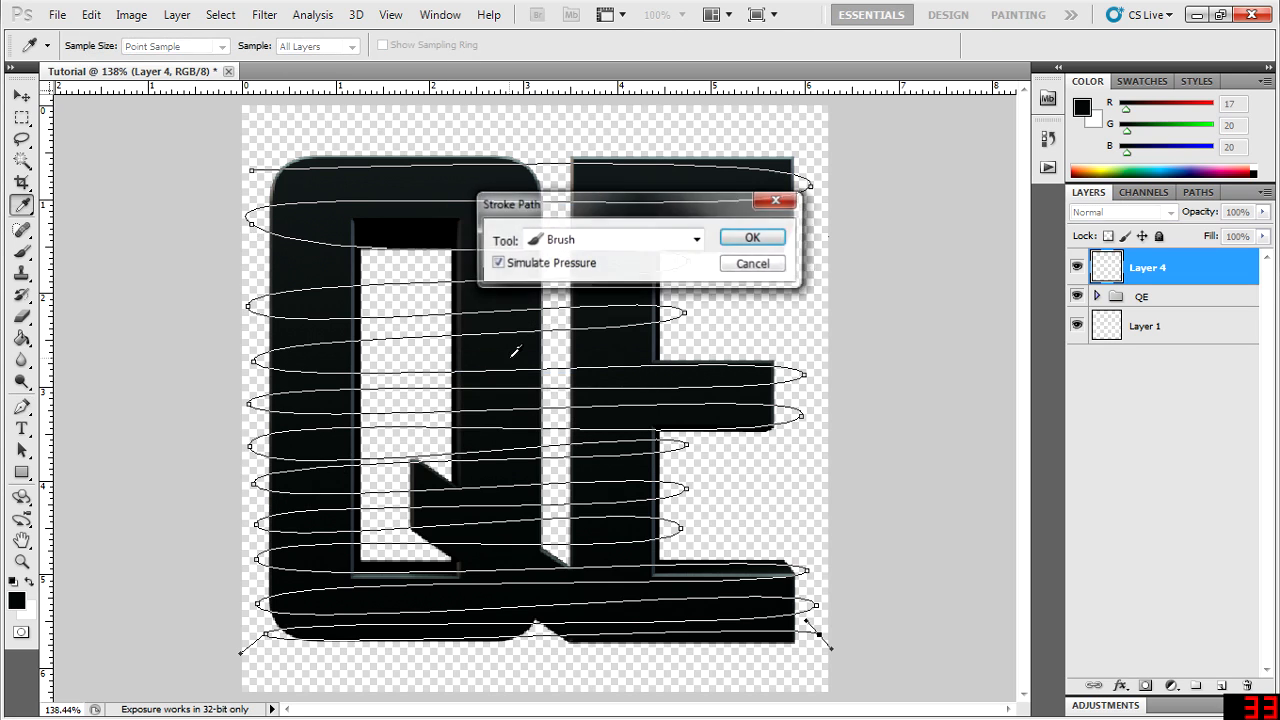
pyautogui.click(696, 240)
pyautogui.click(636, 263)
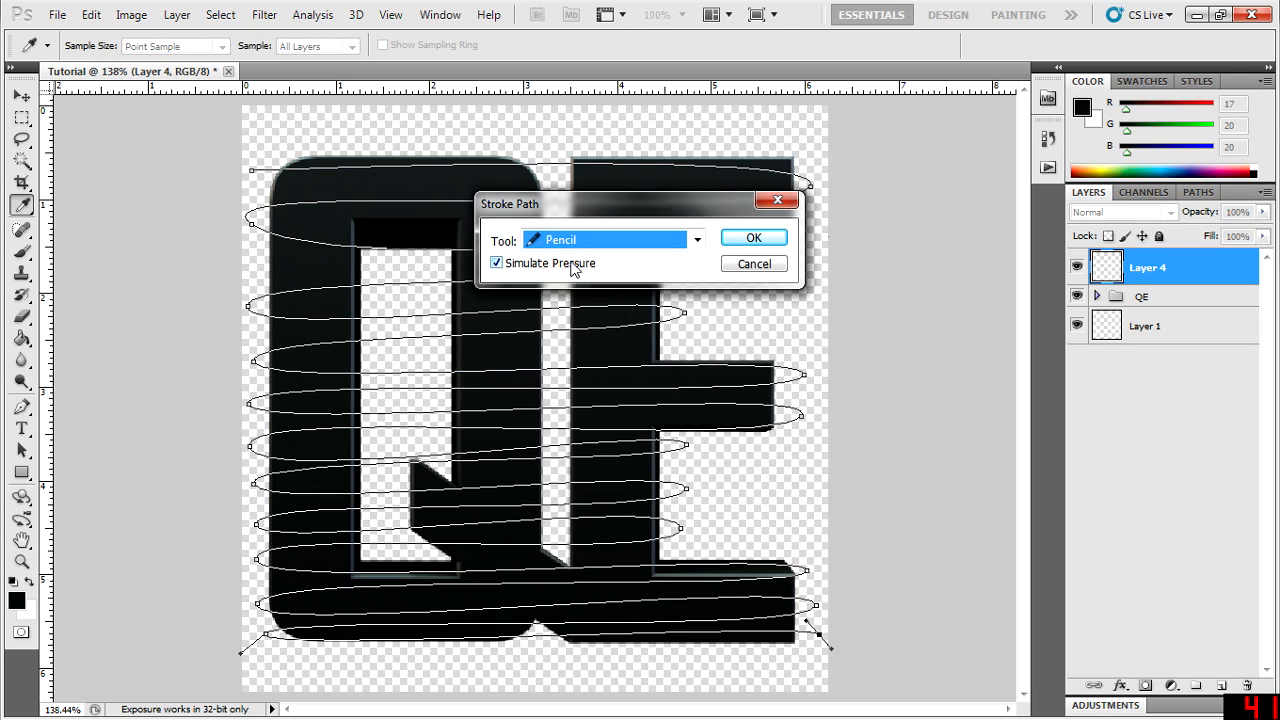
pyautogui.click(497, 263)
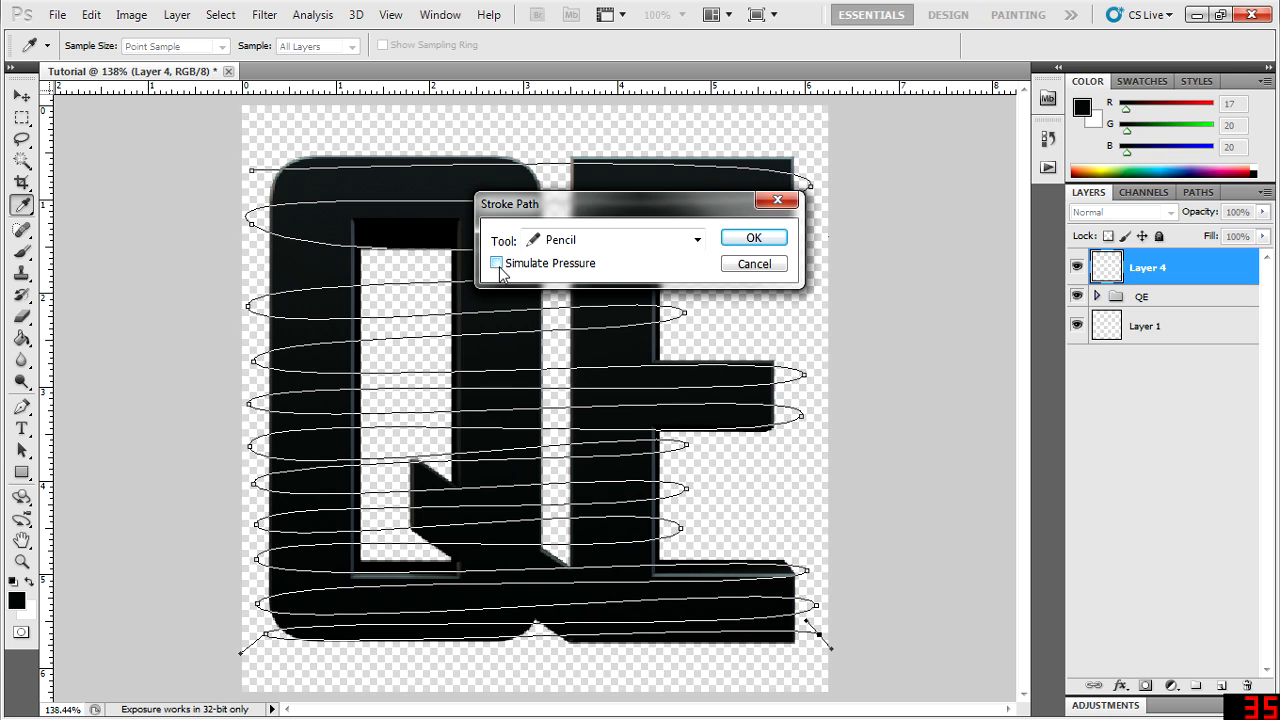
pyautogui.click(699, 240)
pyautogui.click(612, 281)
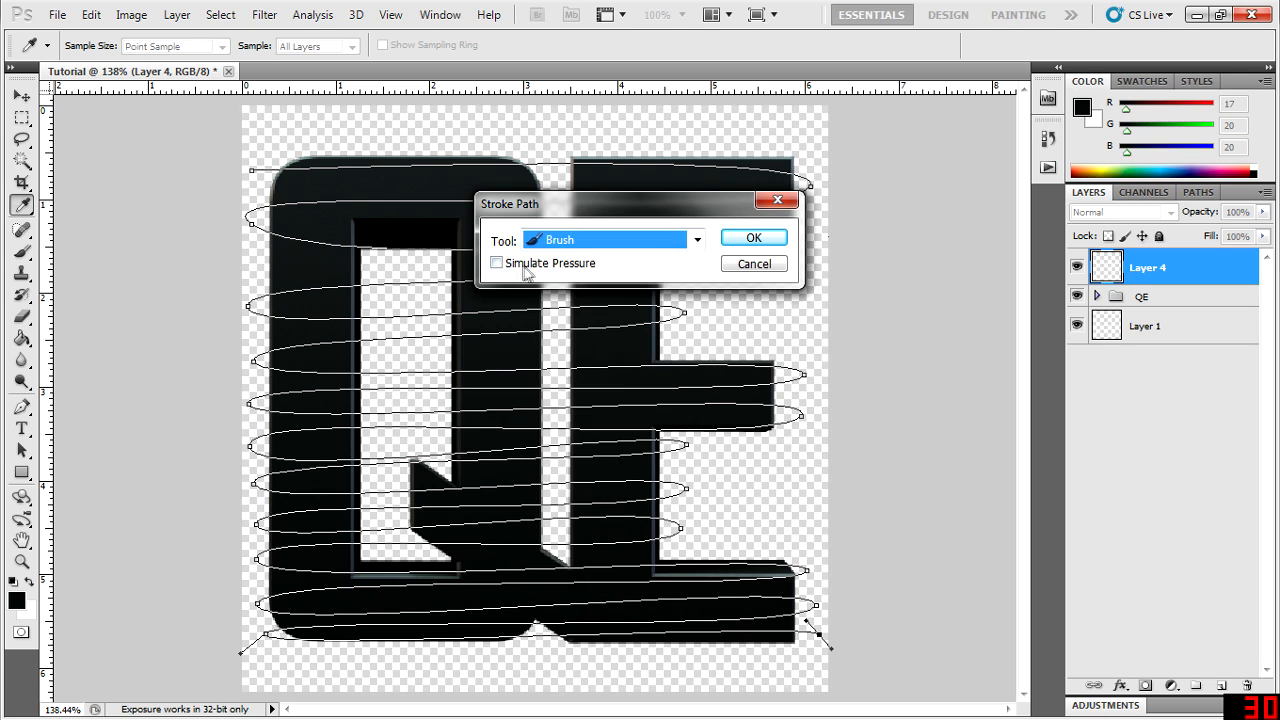
pyautogui.click(496, 263)
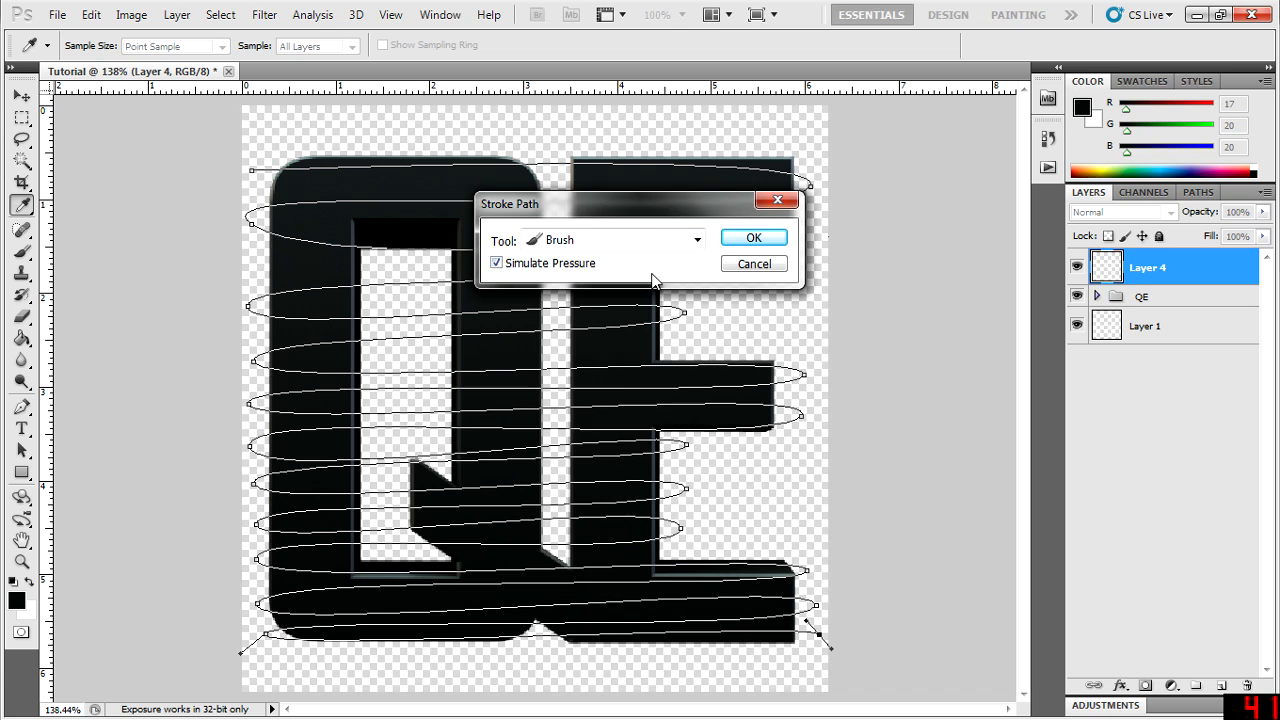
pyautogui.click(742, 238)
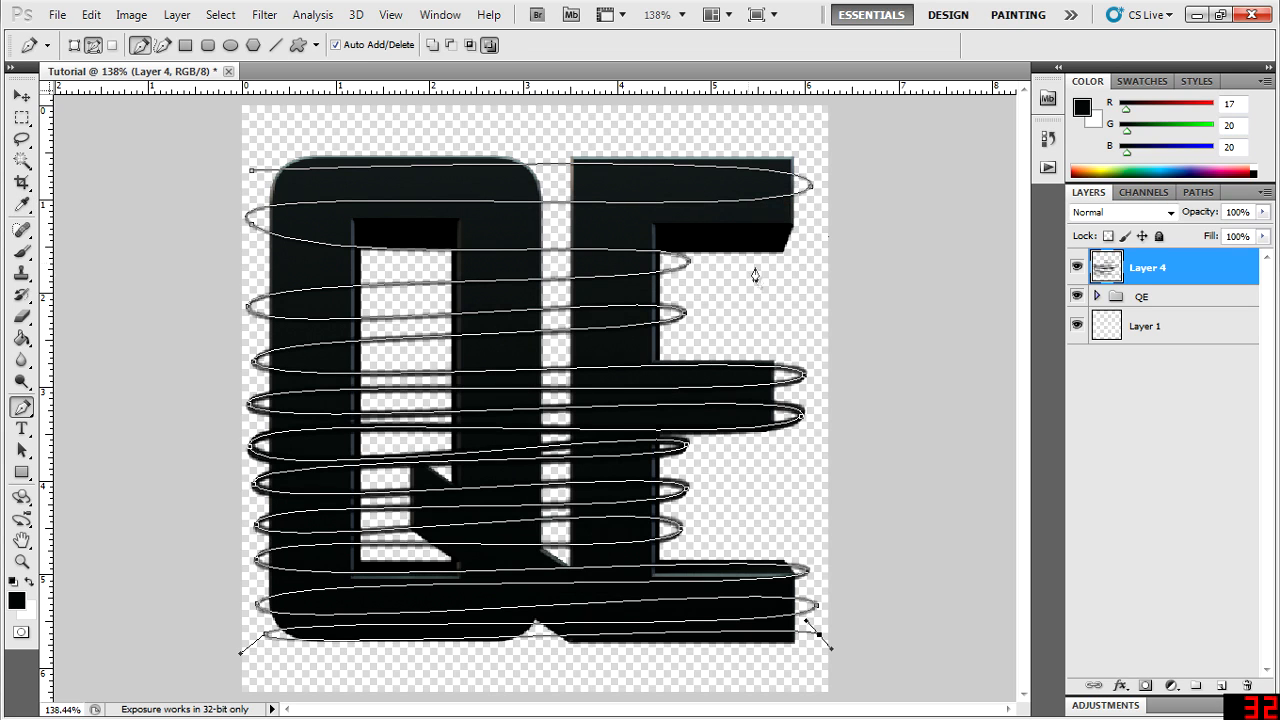
# - Set the foreground colour to cyan (0, 255, 255) and stroke the path again using the Brush with Simulate Pressure
pyautogui.click(1082, 106)
pyautogui.moveTo(793, 276); pyautogui.dragTo(1140, 84)
pyautogui.click(1147, 164)
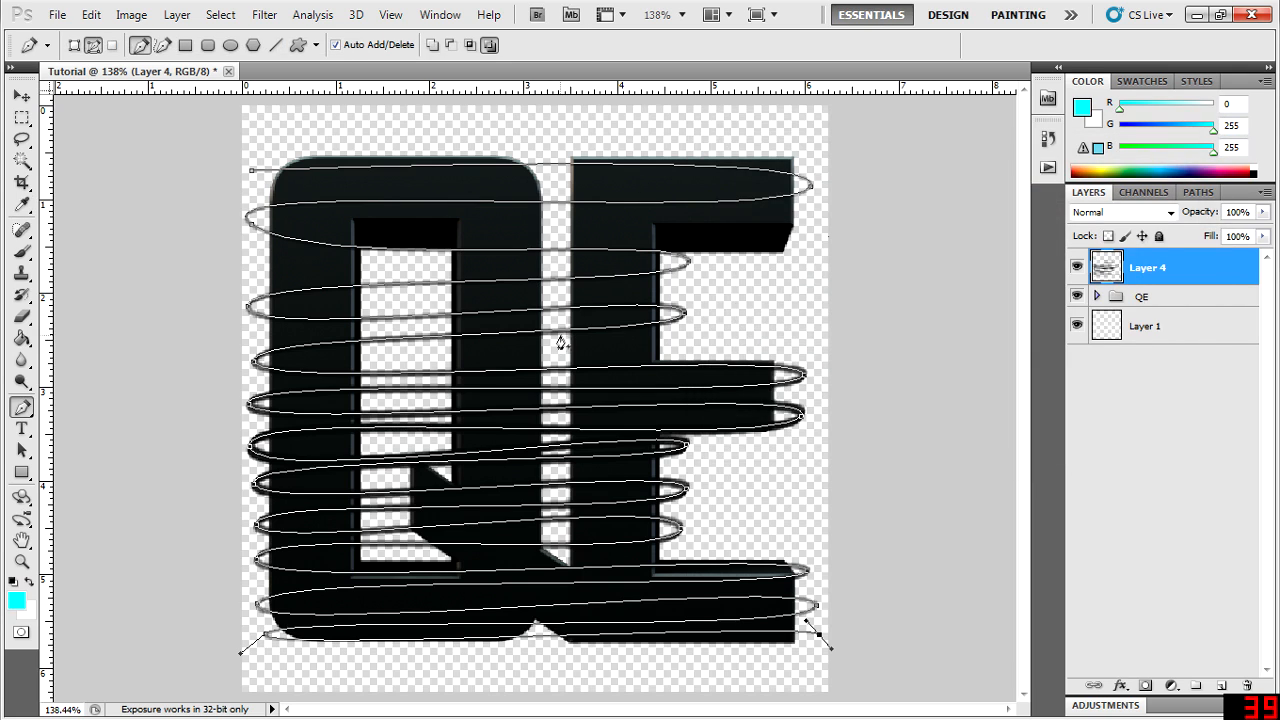
pyautogui.rightClick(567, 337)
pyautogui.click(630, 490)
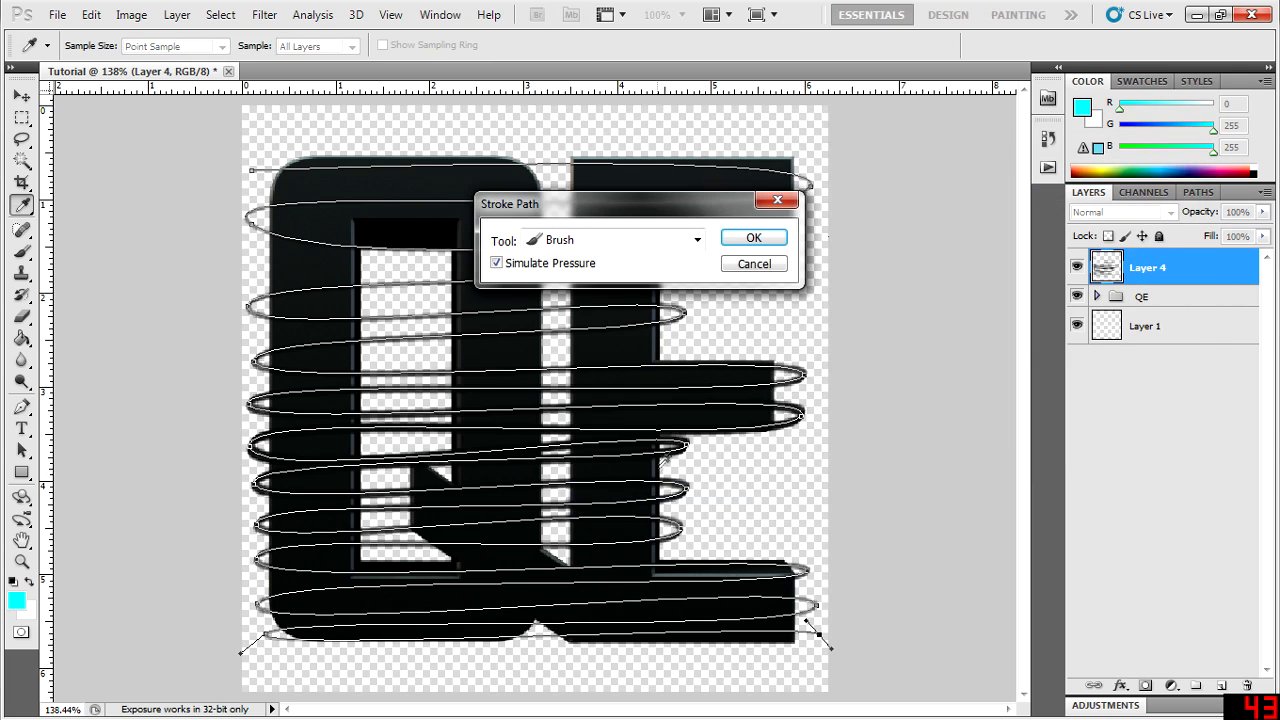
pyautogui.click(751, 239)
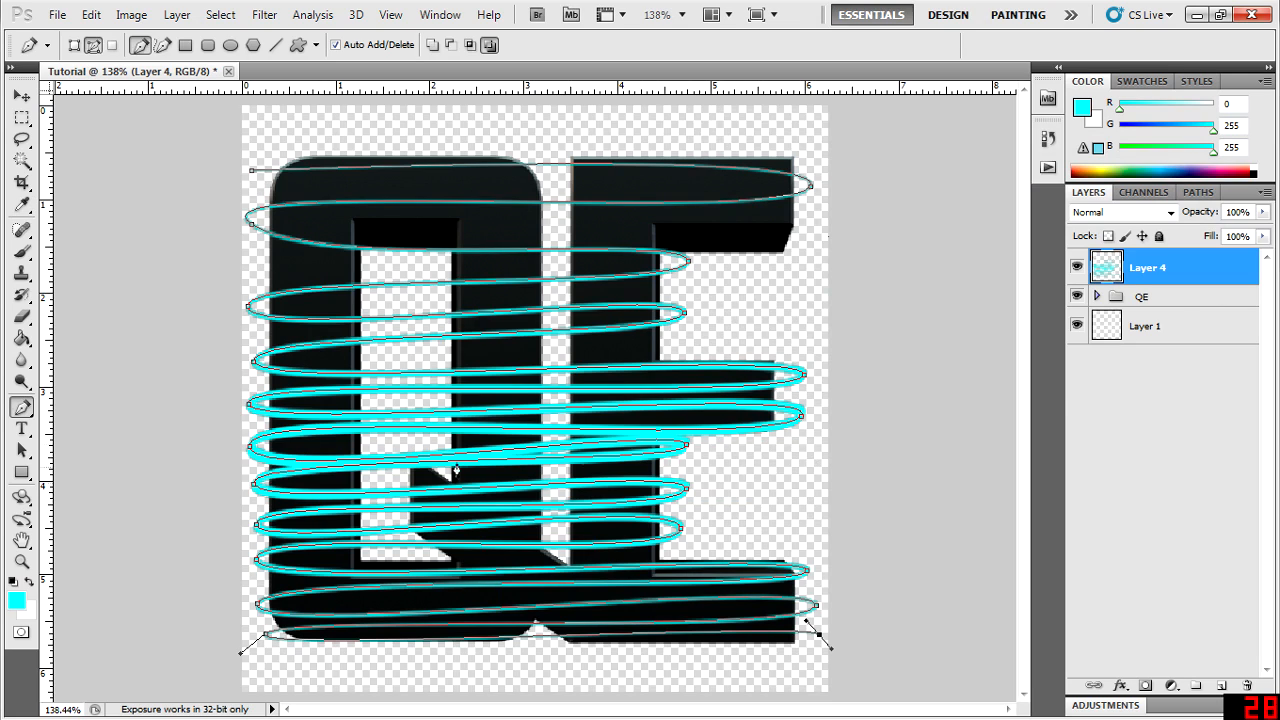
# - Delete the winding path, keeping the painted cyan lines
pyautogui.doubleClick(1195, 276)
pyautogui.click(1060, 126)
pyautogui.rightClick(363, 327)
pyautogui.click(430, 375)
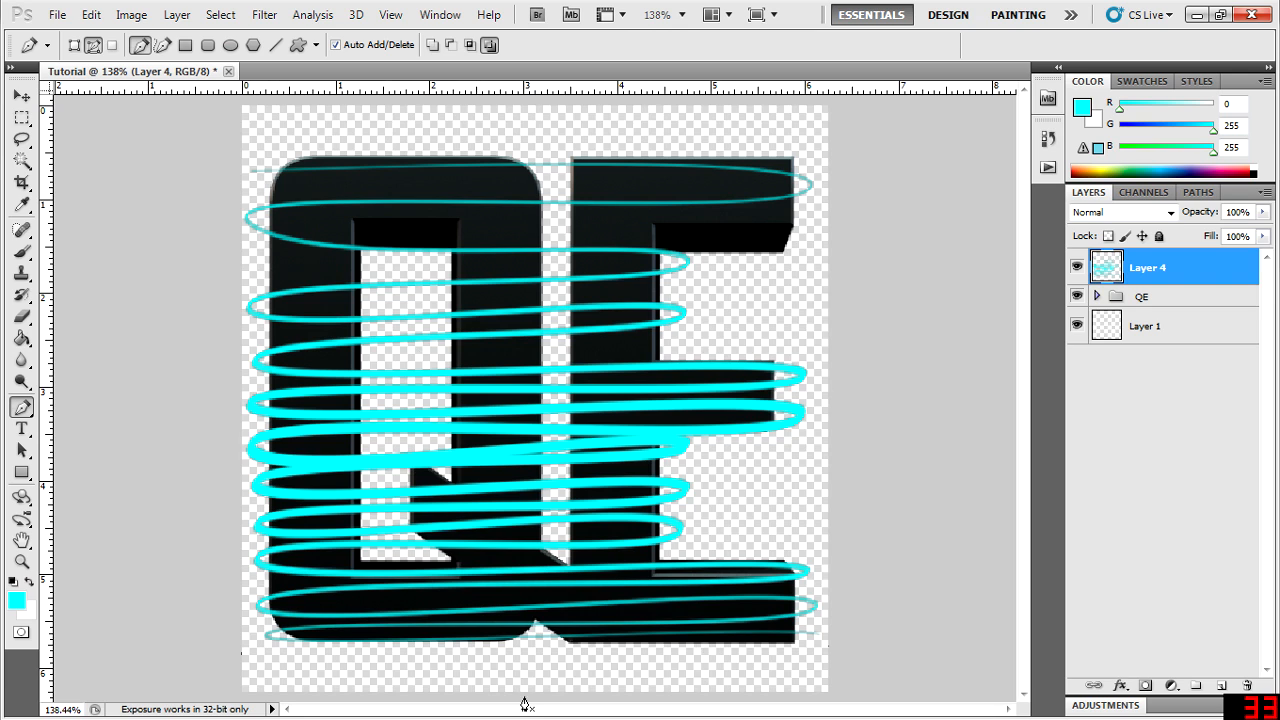
# - Add an Outer Glow to Layer 4 with its colour sampled from the cyan lines (#34ffff)
pyautogui.doubleClick(1182, 272)
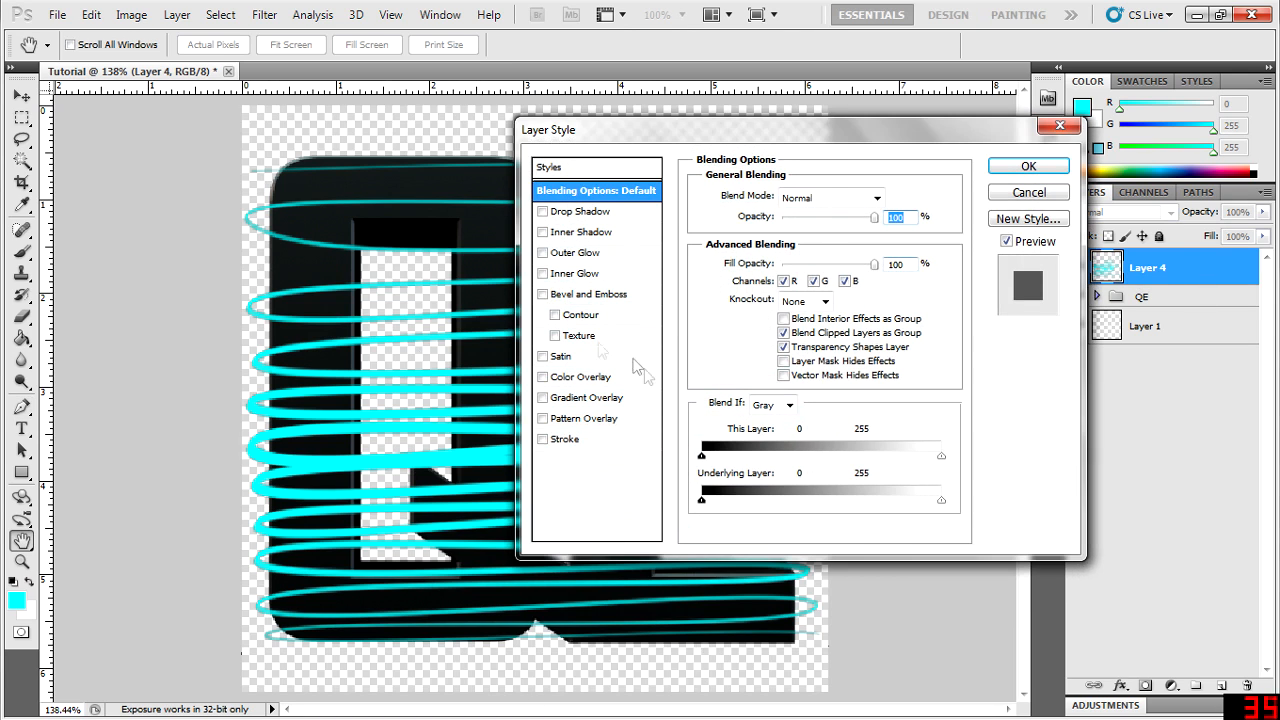
pyautogui.click(543, 253)
pyautogui.click(590, 253)
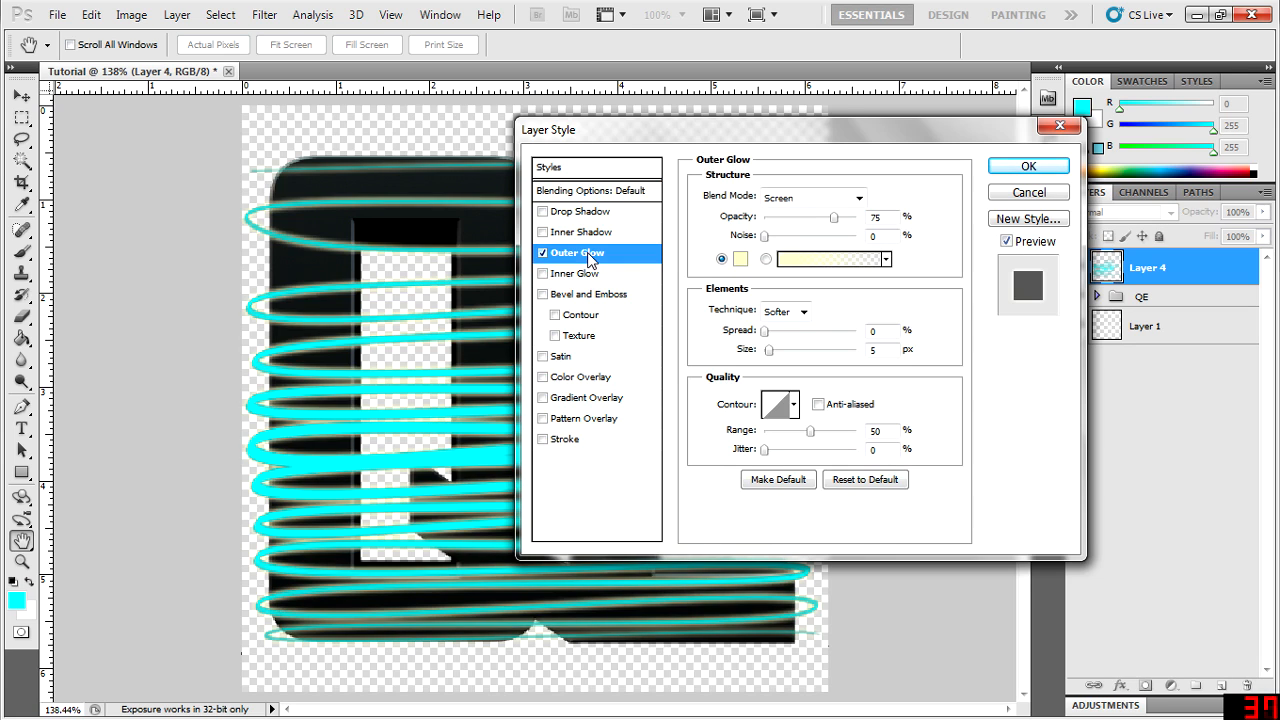
pyautogui.click(740, 259)
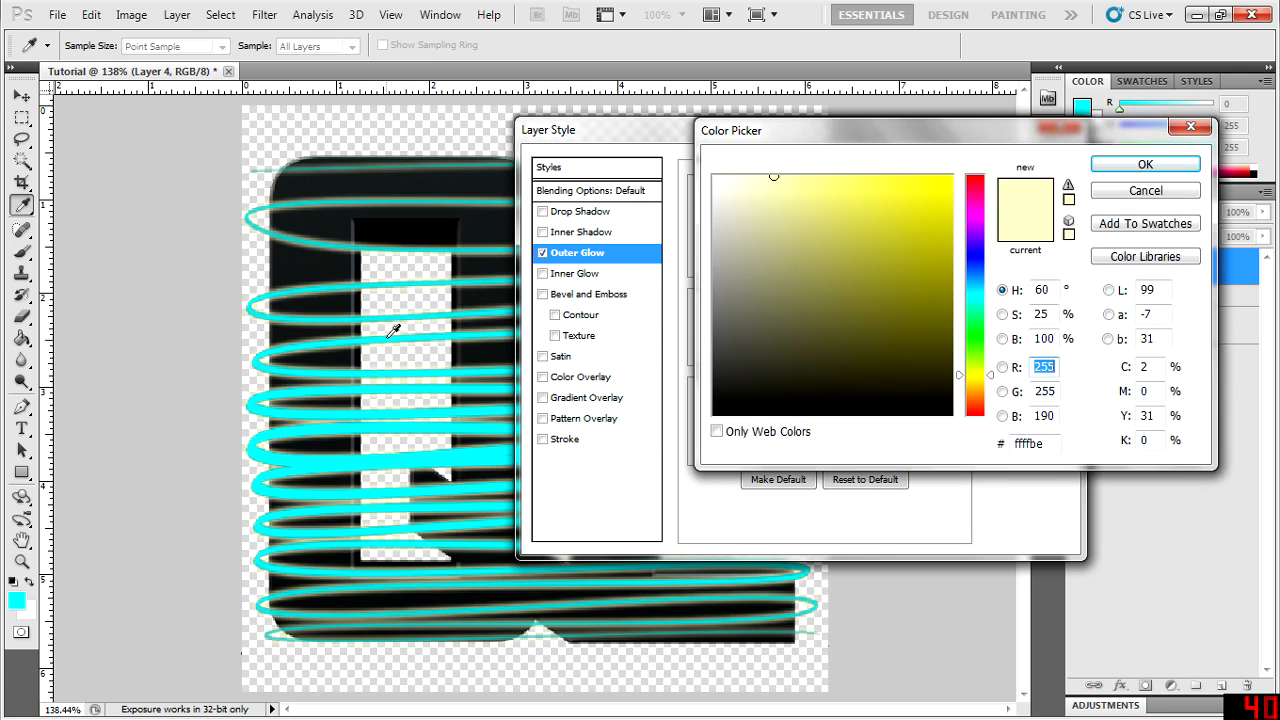
pyautogui.moveTo(829, 134); pyautogui.dragTo(904, 286)
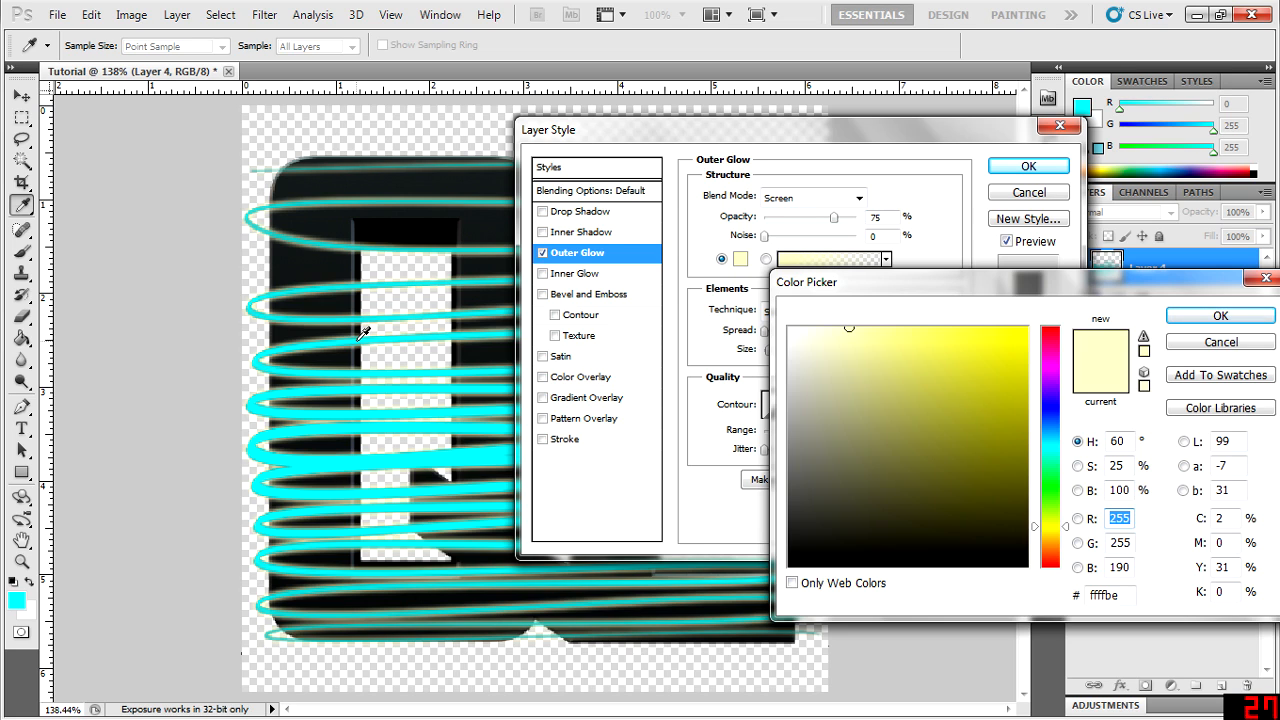
pyautogui.click(360, 338)
pyautogui.moveTo(935, 270); pyautogui.dragTo(979, 262)
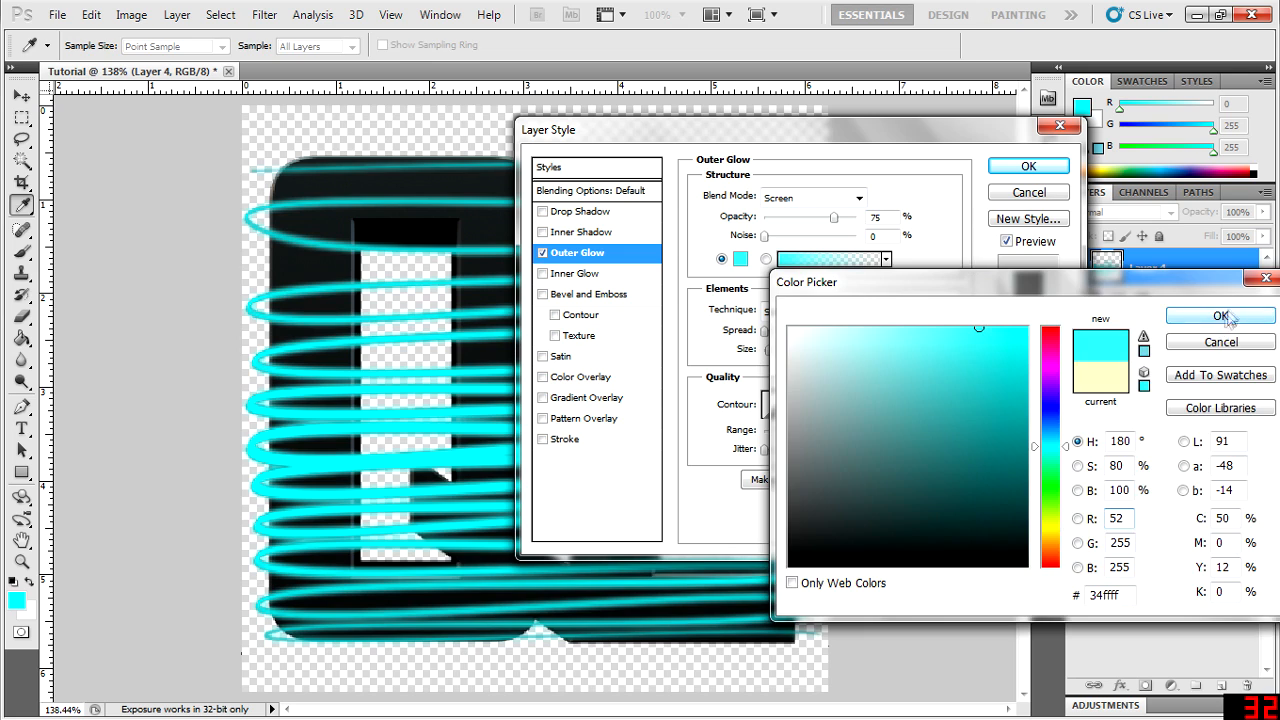
pyautogui.click(1220, 317)
# - Set the Outer Glow's opacity to 77%, spread to 5% and size to 10 px, and apply the layer style
pyautogui.moveTo(836, 225)
pyautogui.mouseDown()
pyautogui.moveTo(910, 233)
pyautogui.moveTo(827, 216)
pyautogui.moveTo(850, 219)
pyautogui.moveTo(836, 225)
pyautogui.mouseUp()
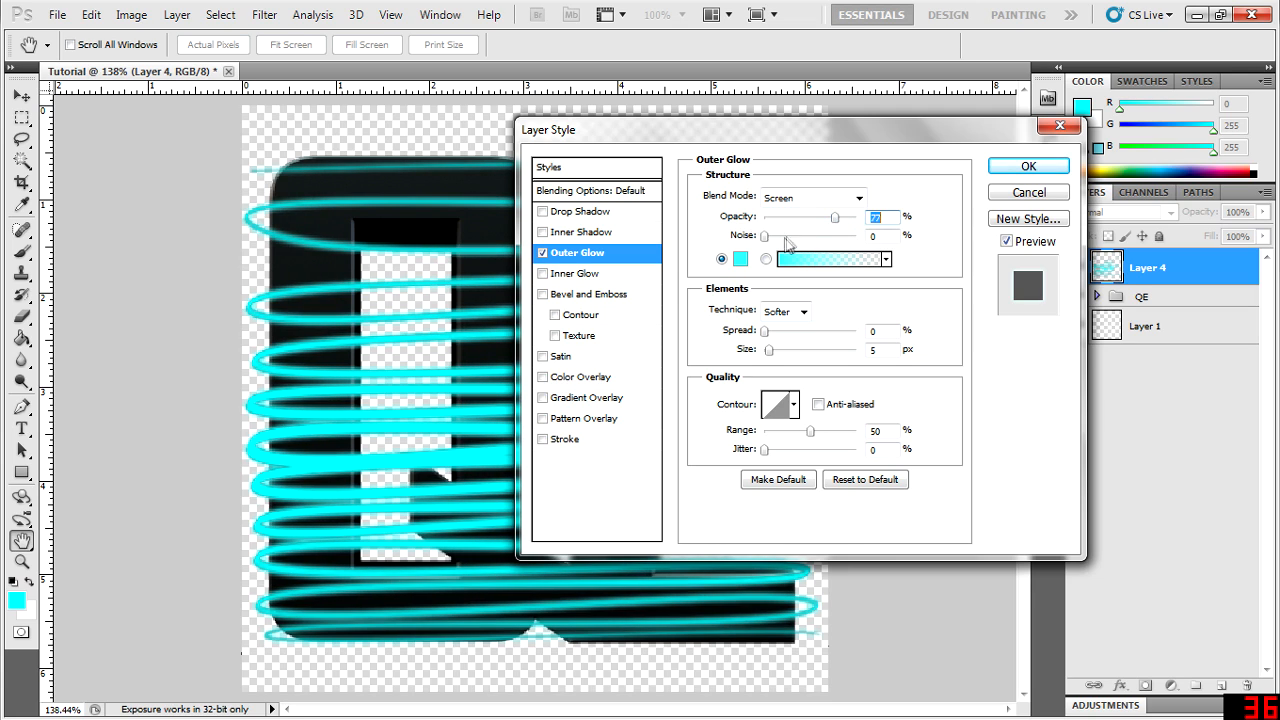
pyautogui.click(858, 199)
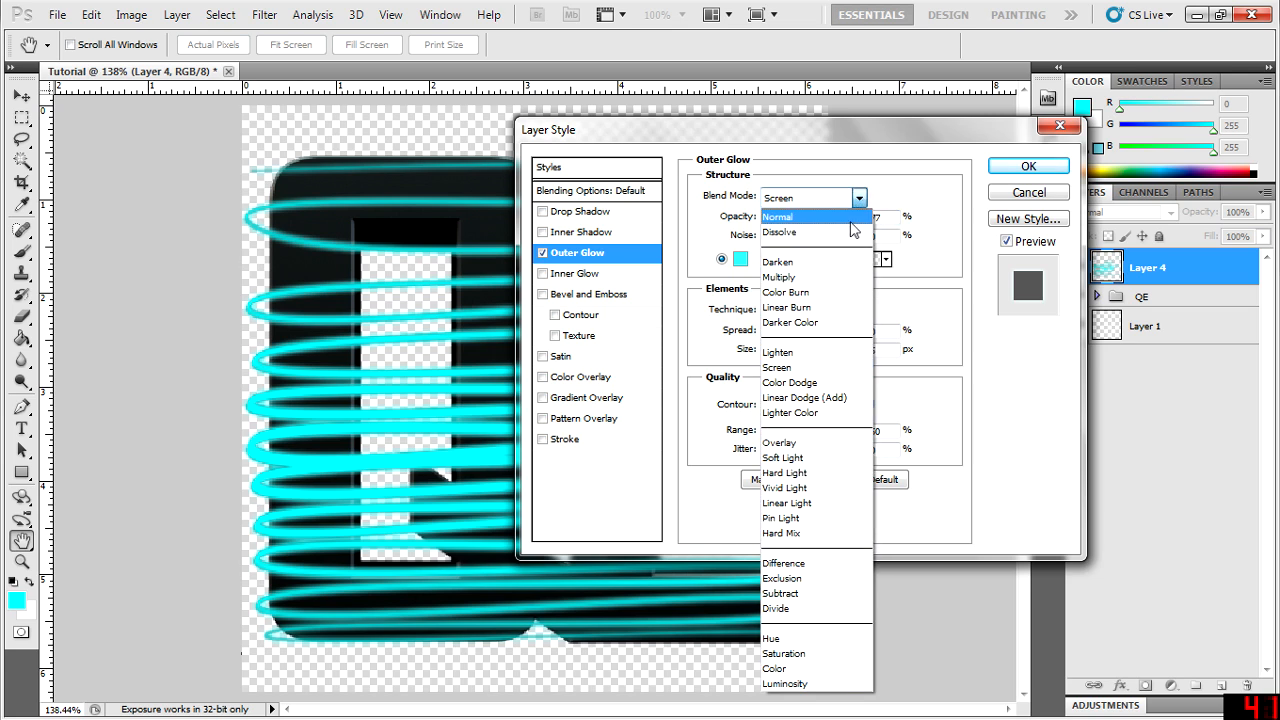
pyautogui.click(858, 197)
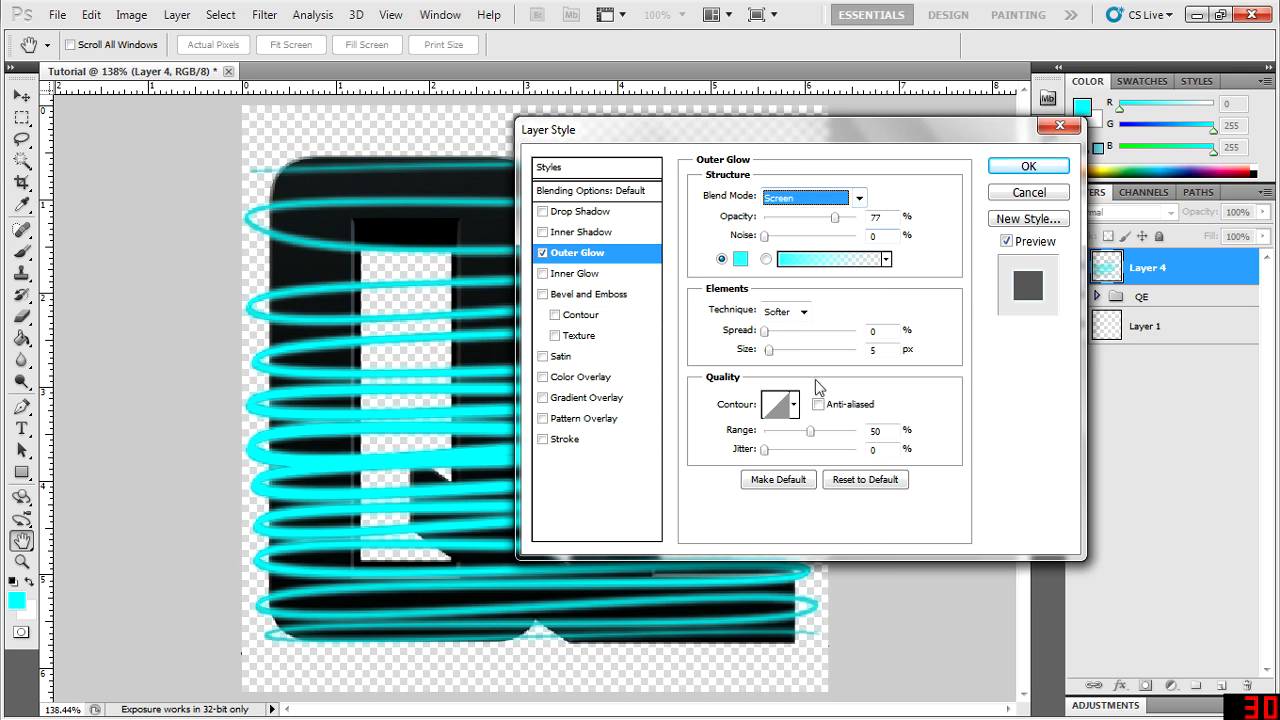
pyautogui.moveTo(769, 350)
pyautogui.mouseDown()
pyautogui.moveTo(782, 351)
pyautogui.moveTo(772, 337)
pyautogui.mouseUp()
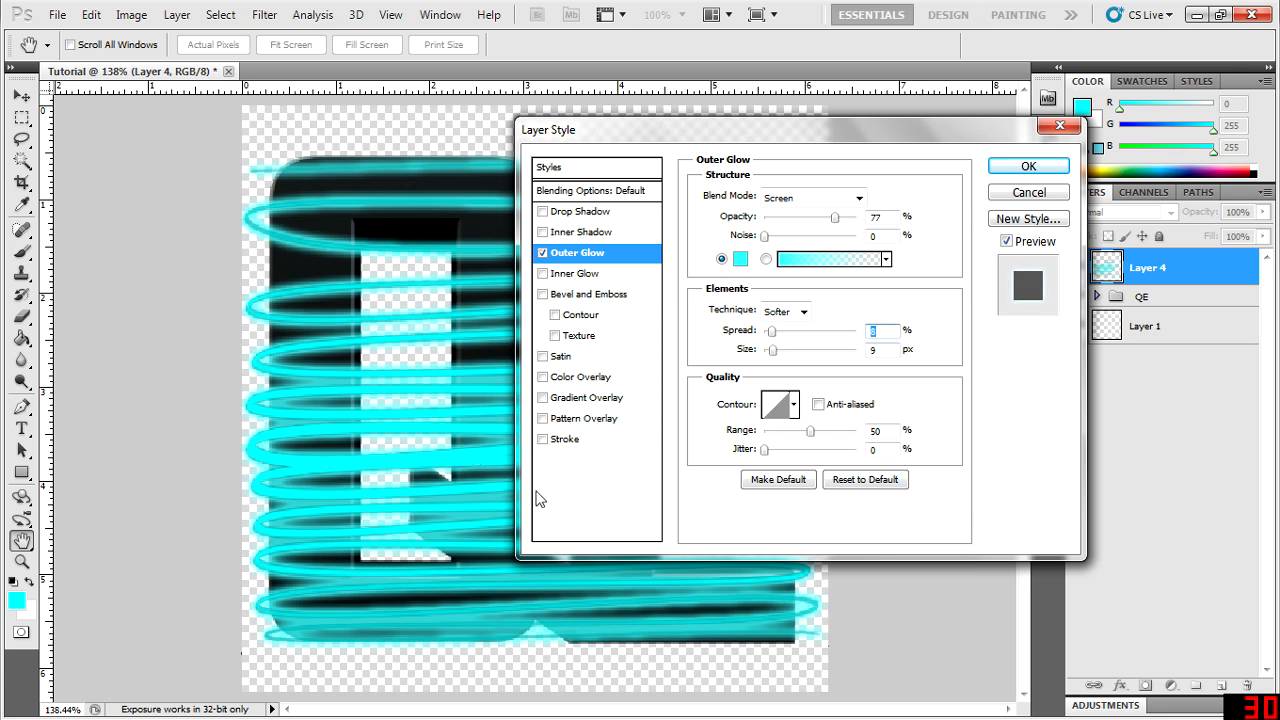
pyautogui.moveTo(775, 352); pyautogui.dragTo(771, 356)
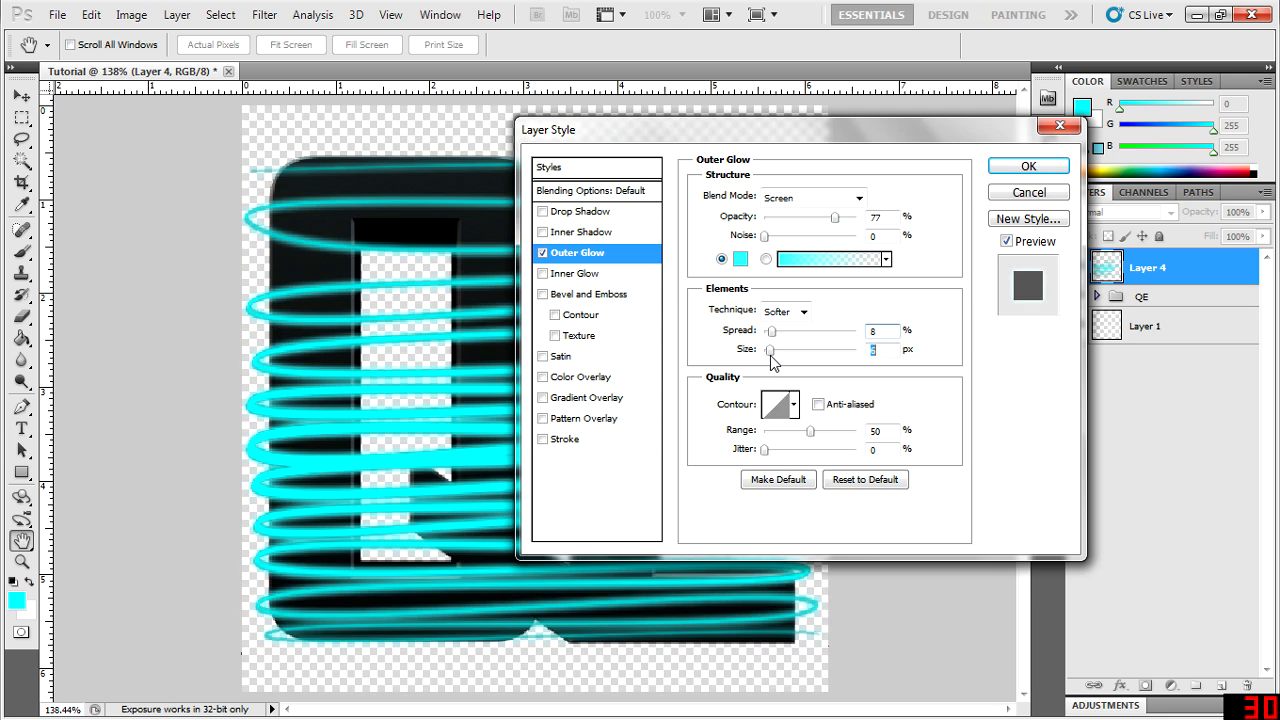
pyautogui.moveTo(771, 356); pyautogui.dragTo(771, 354)
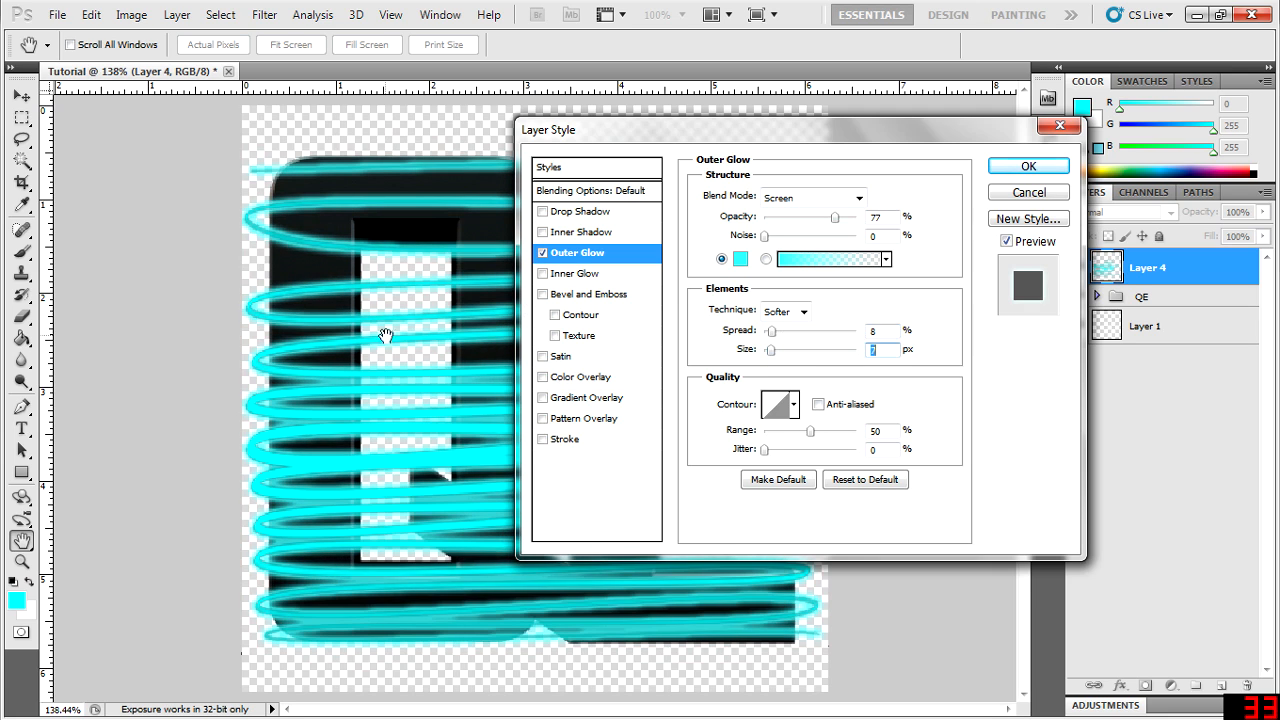
pyautogui.moveTo(788, 138); pyautogui.dragTo(1049, 163)
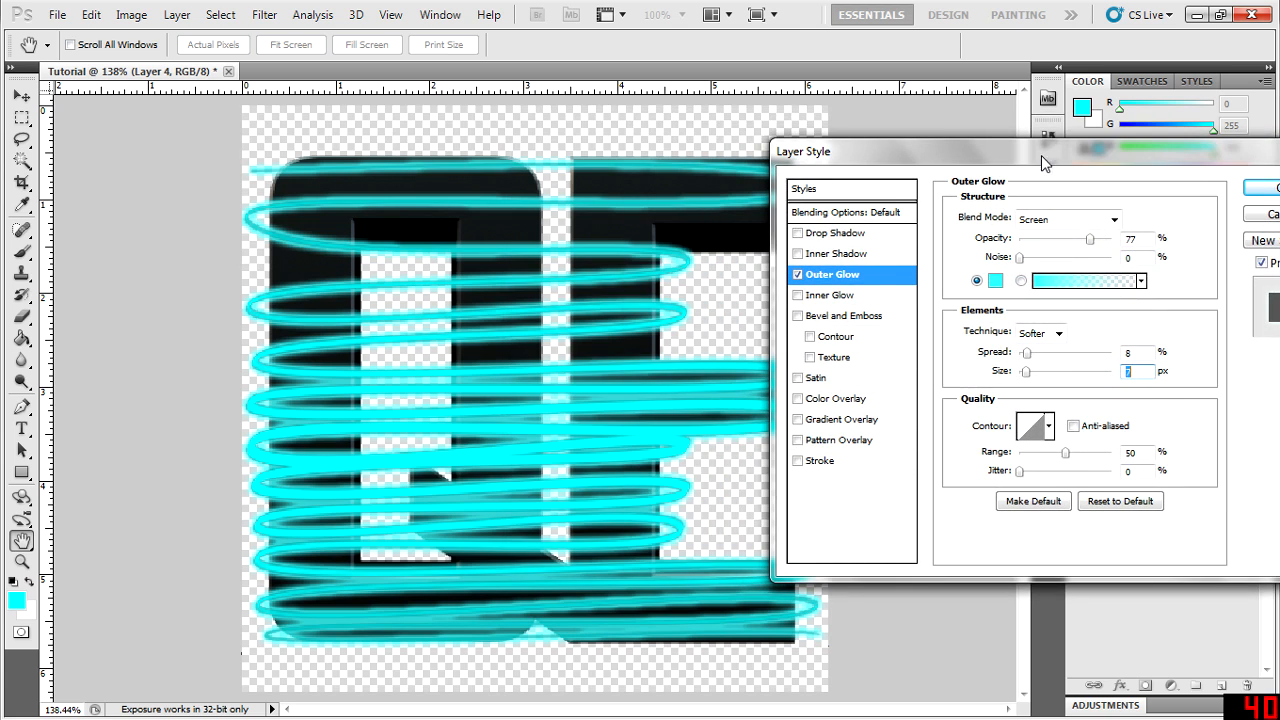
pyautogui.click(1027, 353)
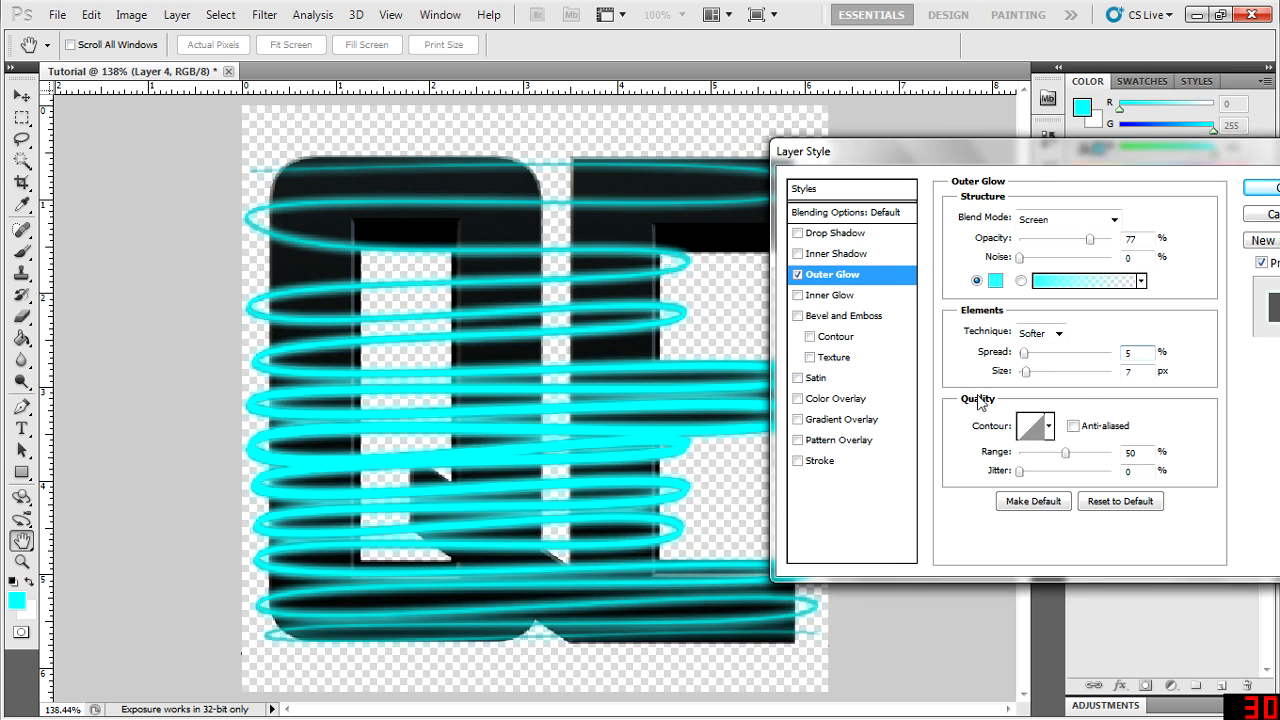
pyautogui.write('10')
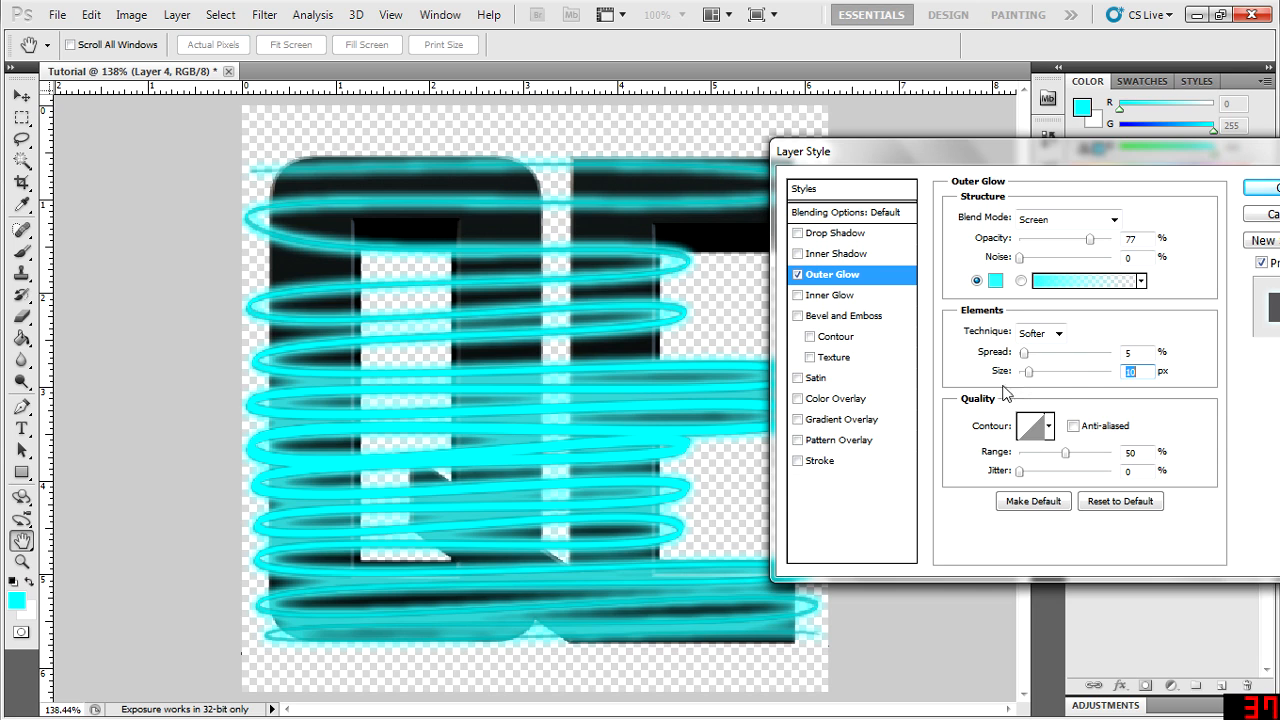
pyautogui.press('Return')
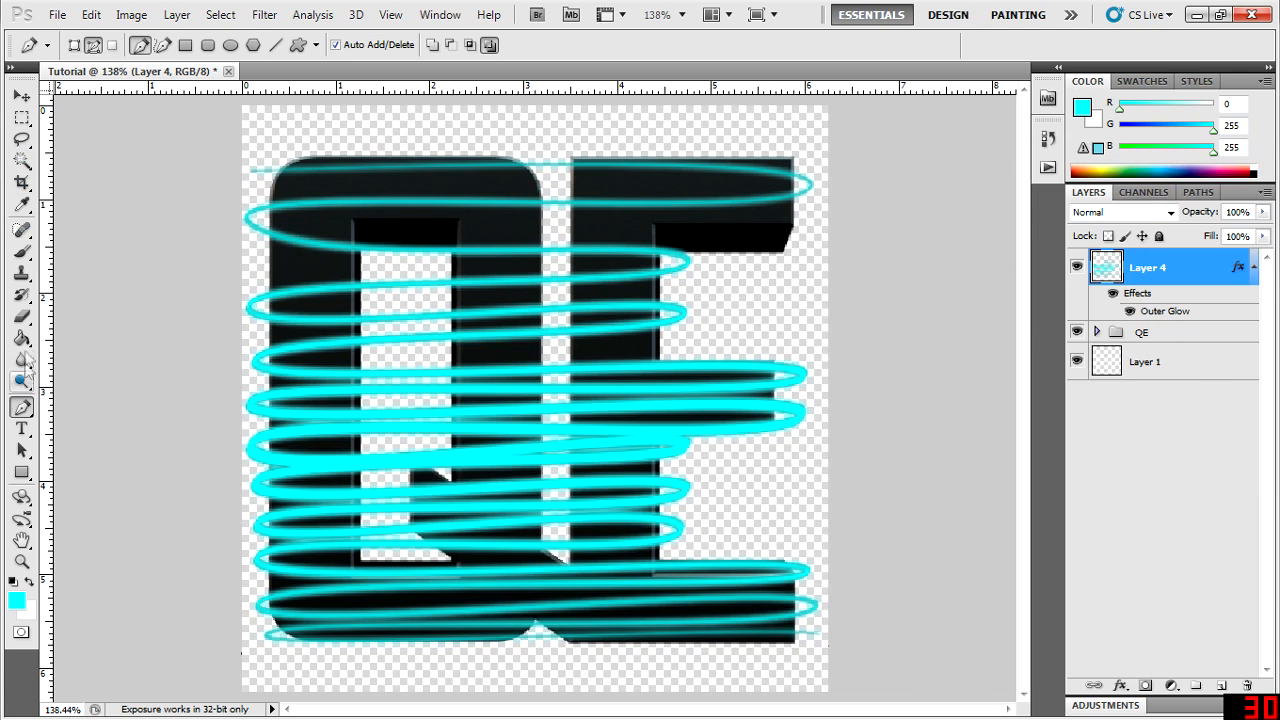
# - Erase the topmost cyan line where it crosses the Q and the E on Layer 4, using a 16 px Eraser
pyautogui.click(22, 251)
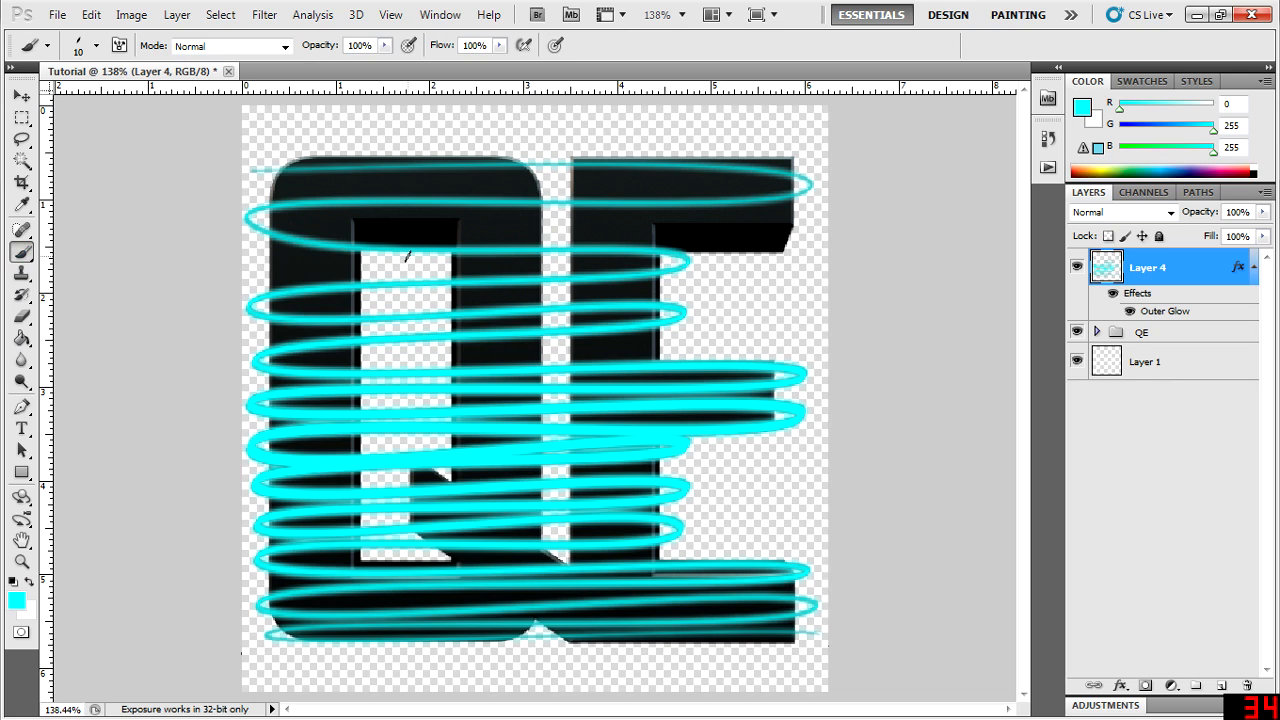
pyautogui.click(22, 316)
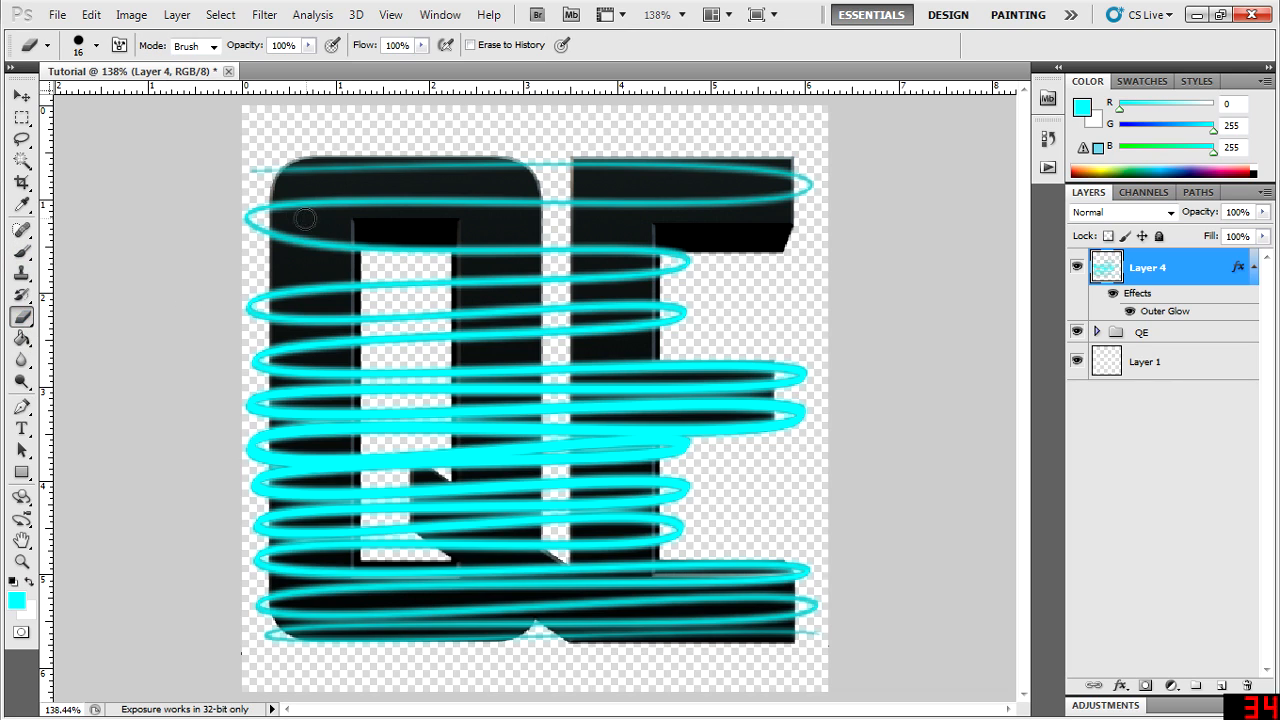
pyautogui.moveTo(290, 175); pyautogui.dragTo(510, 168)
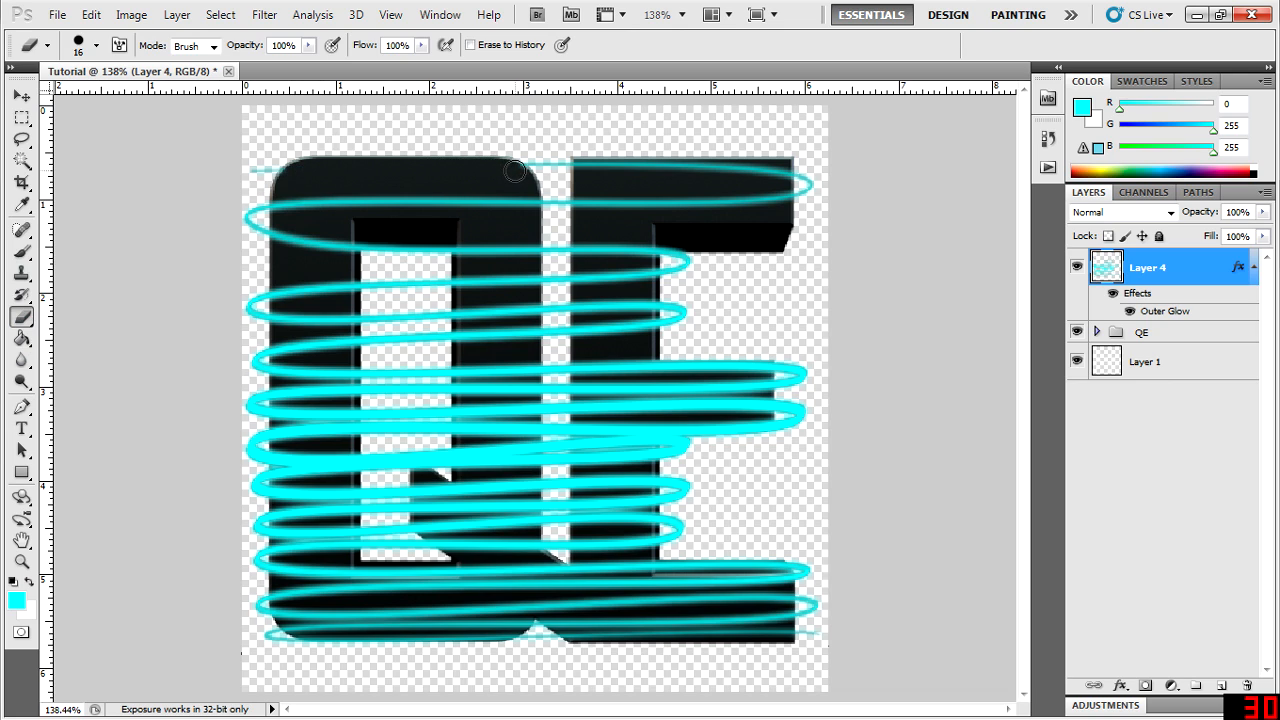
pyautogui.moveTo(582, 167); pyautogui.dragTo(781, 173)
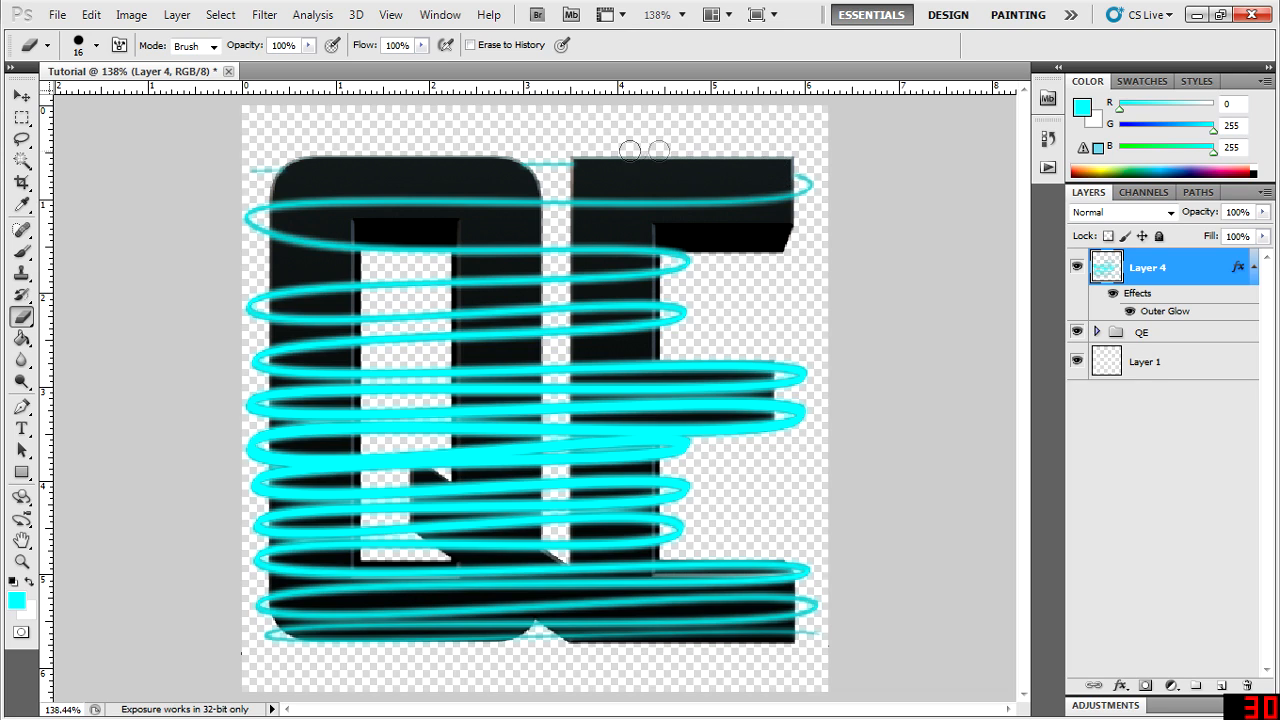
# - Erase the next rear cyan strand over the Q's sides and the E's stem, keeping it in the gaps between
pyautogui.moveTo(252, 233); pyautogui.dragTo(341, 244)
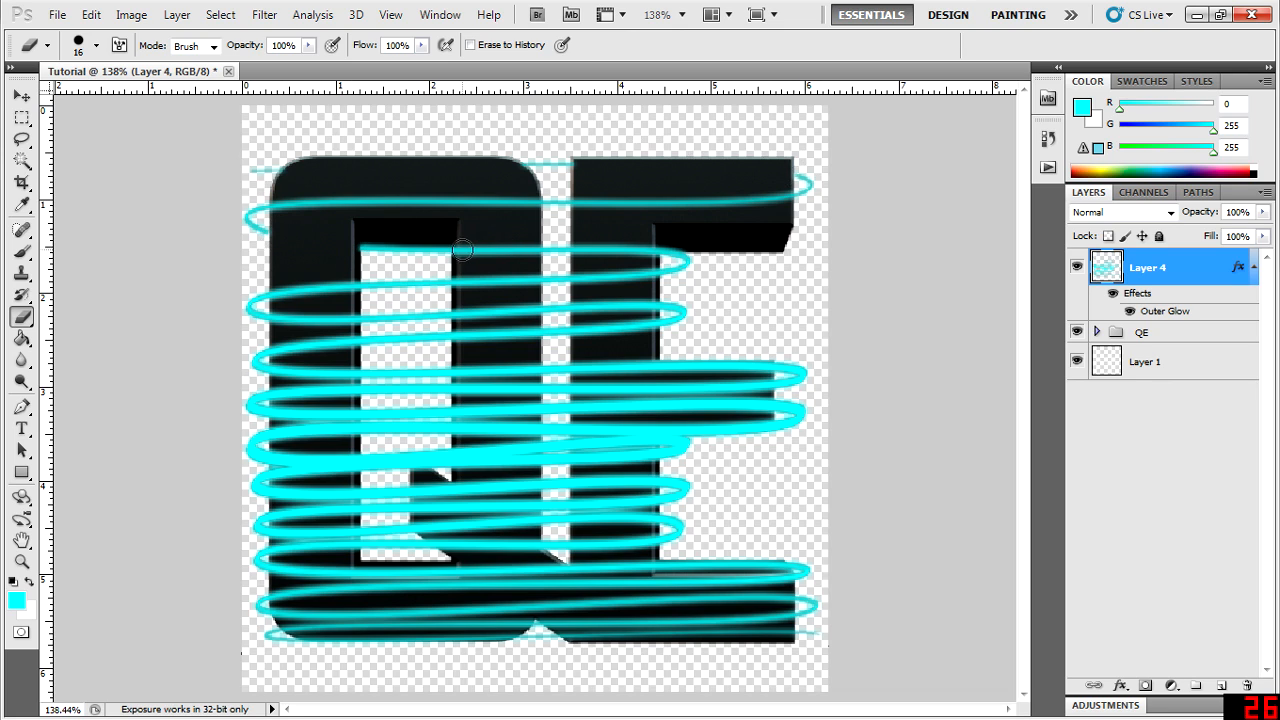
pyautogui.moveTo(472, 250); pyautogui.dragTo(533, 249)
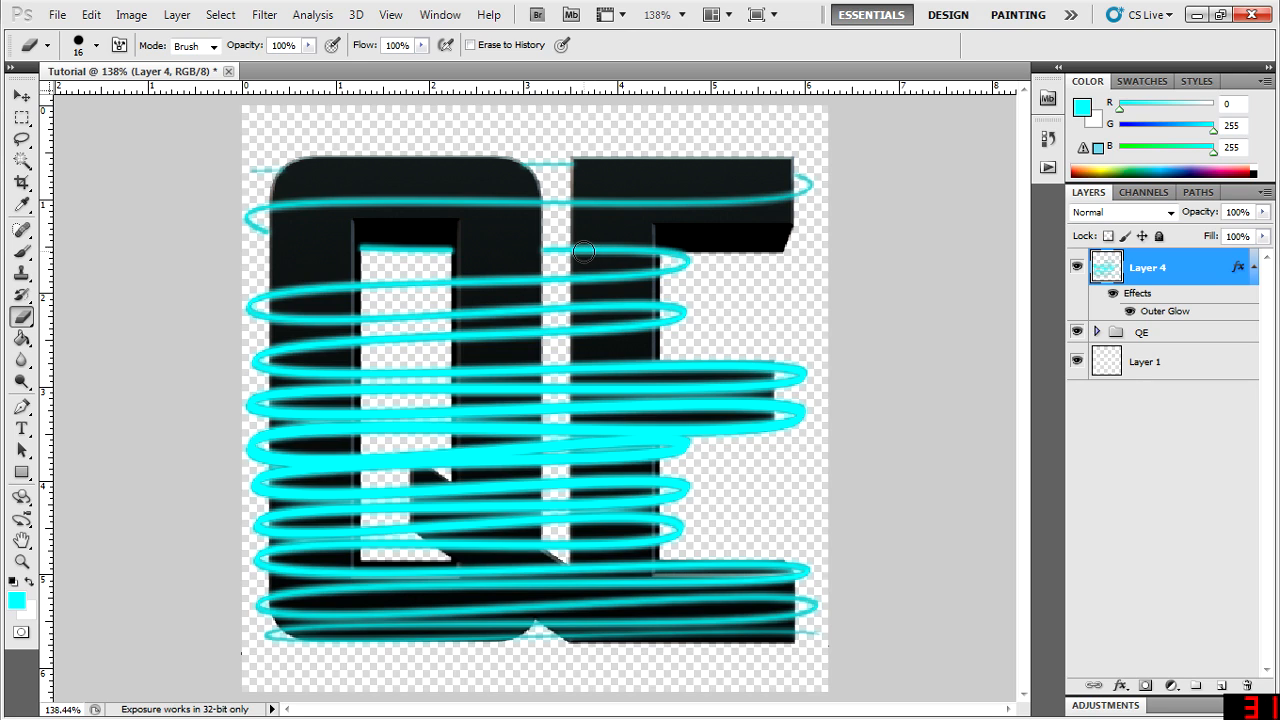
pyautogui.moveTo(582, 249); pyautogui.dragTo(622, 249)
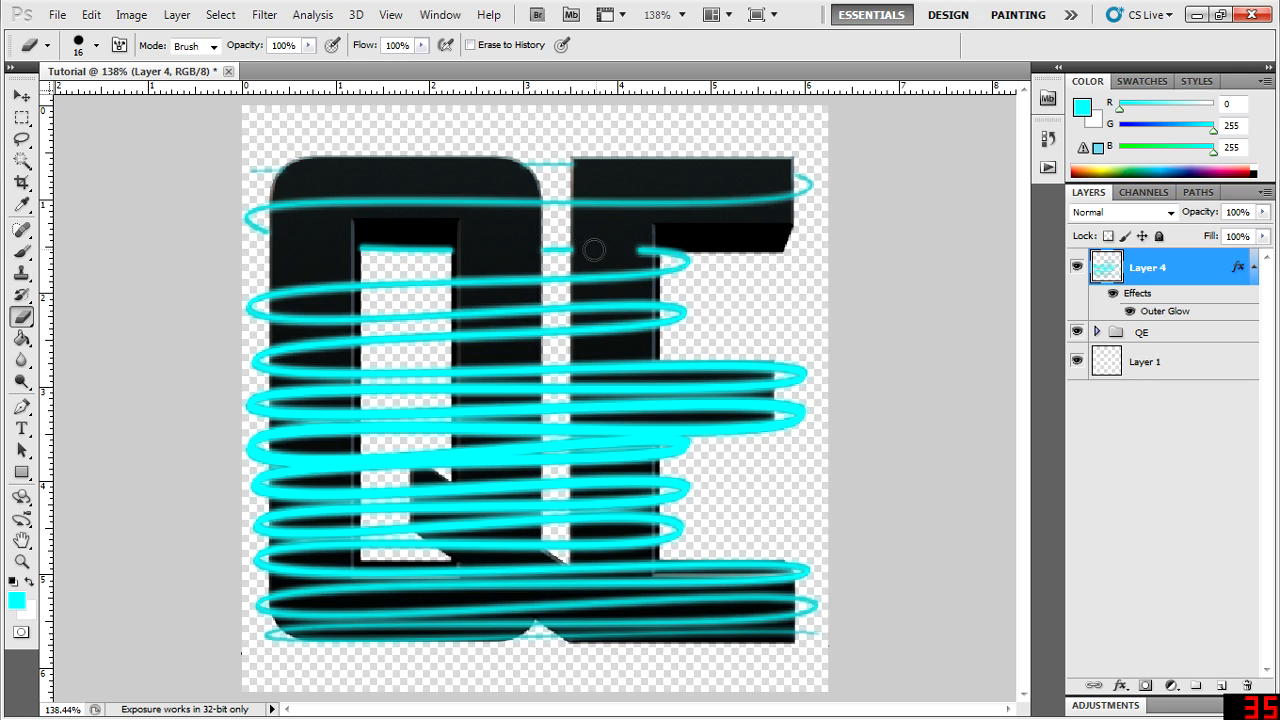
pyautogui.click(647, 251)
# - Erase the remaining rear strands wherever they cross the letters' middle and lower parts, so the lines wrap behind the Q and E
pyautogui.moveTo(279, 317); pyautogui.dragTo(362, 318)
pyautogui.moveTo(460, 315); pyautogui.dragTo(649, 306)
pyautogui.moveTo(278, 367); pyautogui.dragTo(315, 367)
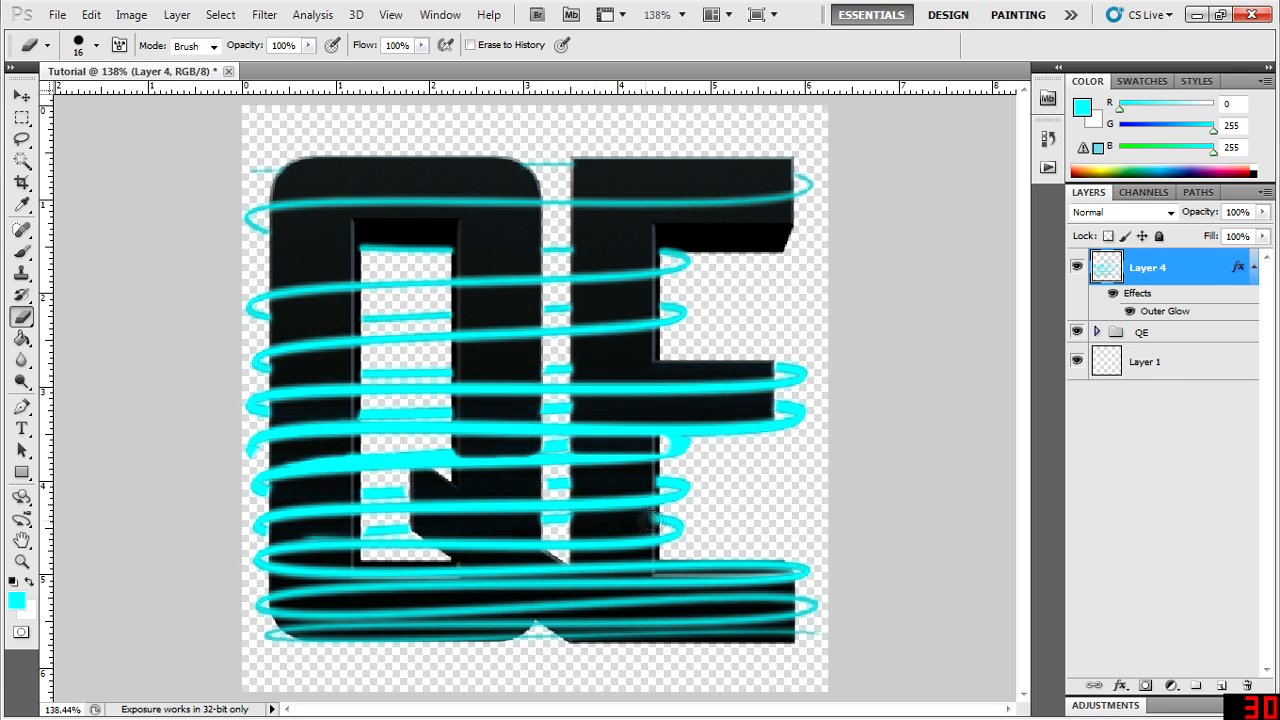
pyautogui.moveTo(272, 570); pyautogui.dragTo(794, 564)
pyautogui.moveTo(272, 612); pyautogui.dragTo(760, 600)
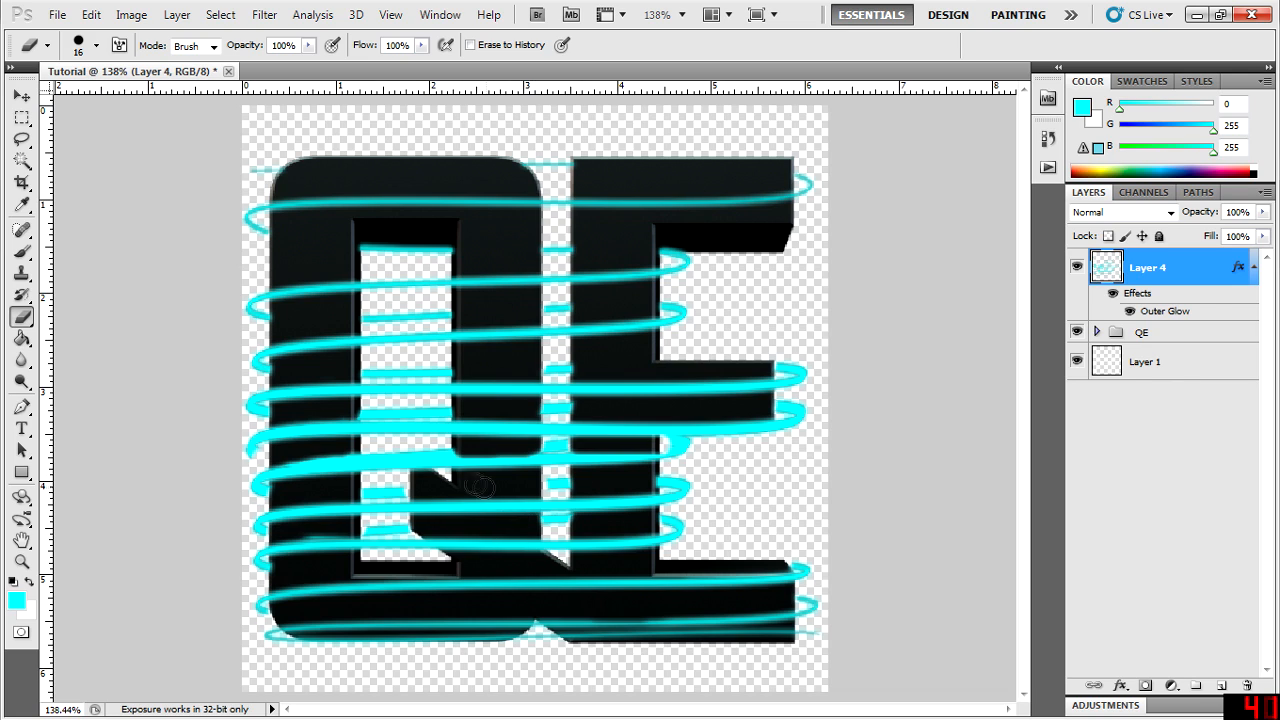
pyautogui.moveTo(420, 452); pyautogui.dragTo(441, 451)
pyautogui.click(1202, 399)
pyautogui.click(1157, 271)
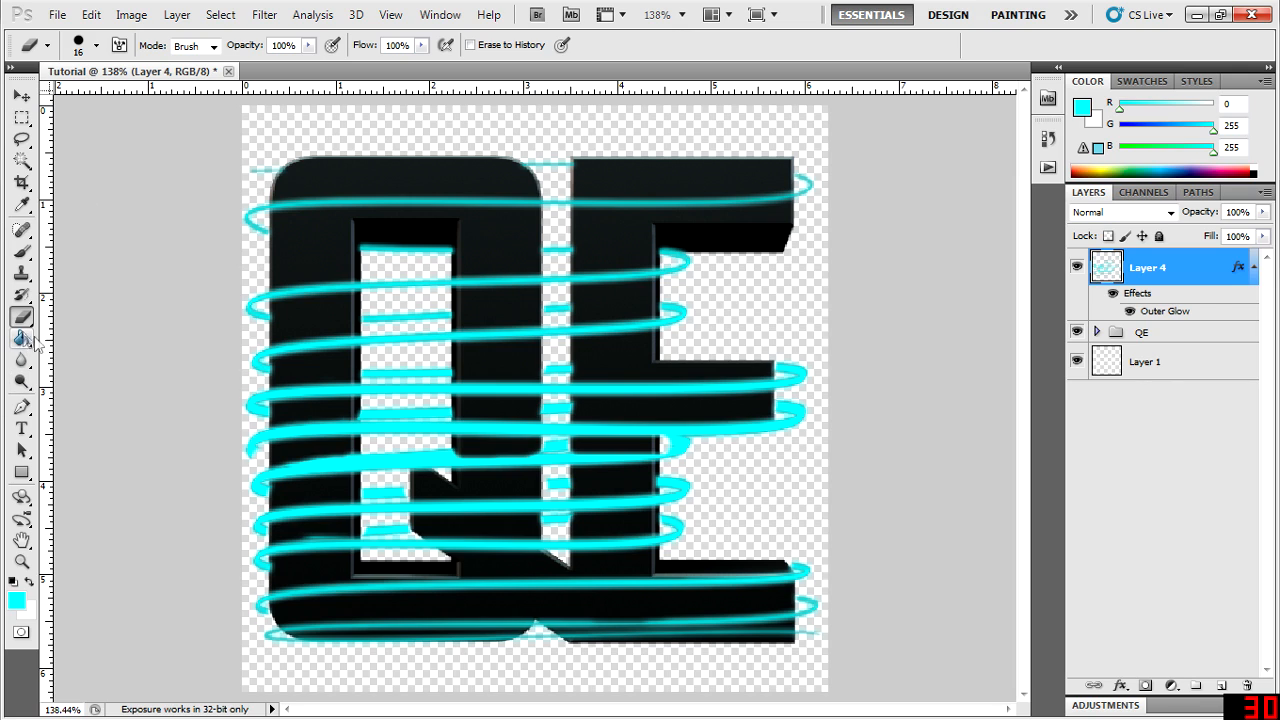
# - Fill the background Layer 1 with dark teal (25, 121, 121) using the Paint Bucket, and deselect the layer
pyautogui.click(1122, 364)
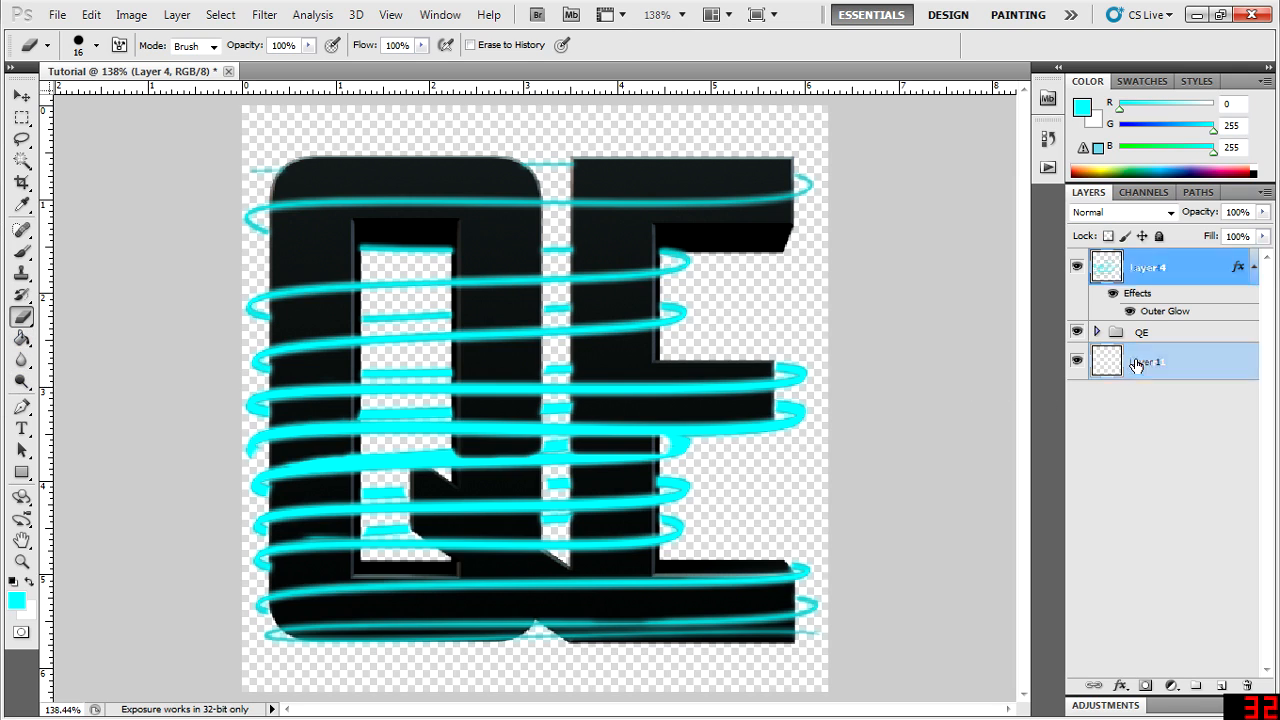
pyautogui.click(22, 339)
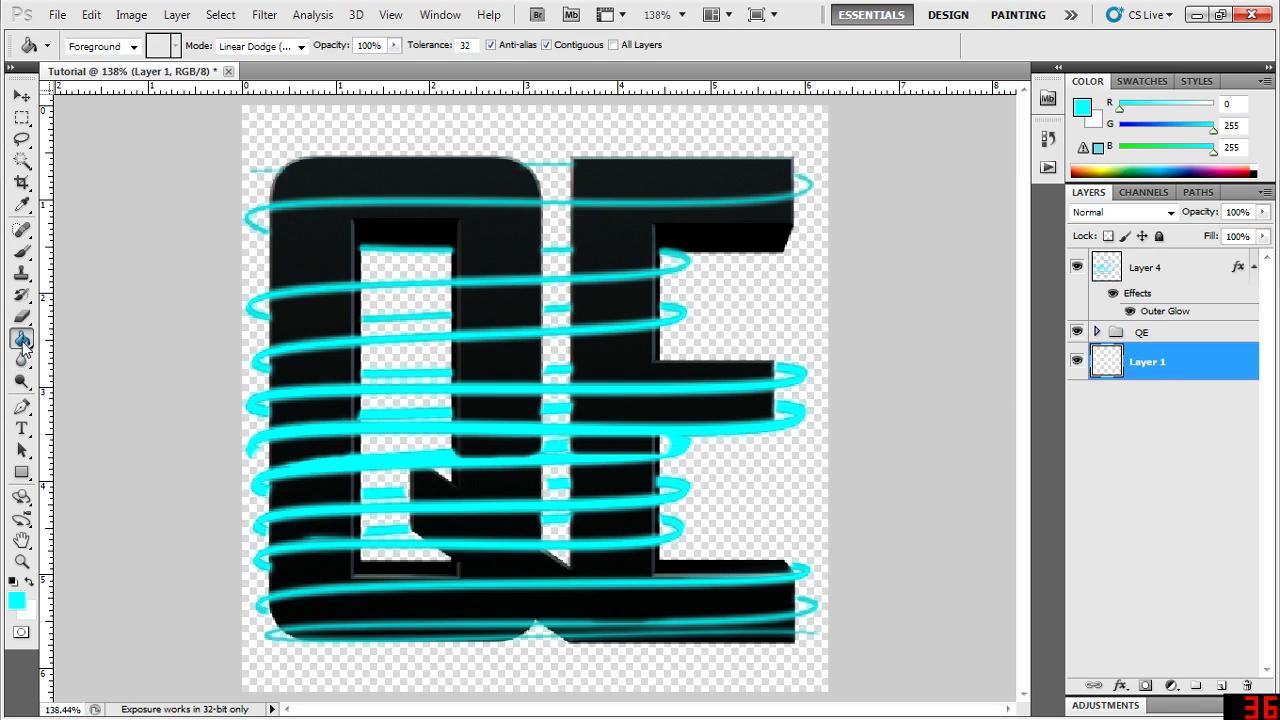
pyautogui.click(1089, 107)
pyautogui.moveTo(826, 480)
pyautogui.mouseDown()
pyautogui.moveTo(750, 484)
pyautogui.moveTo(669, 523)
pyautogui.moveTo(714, 508)
pyautogui.mouseUp()
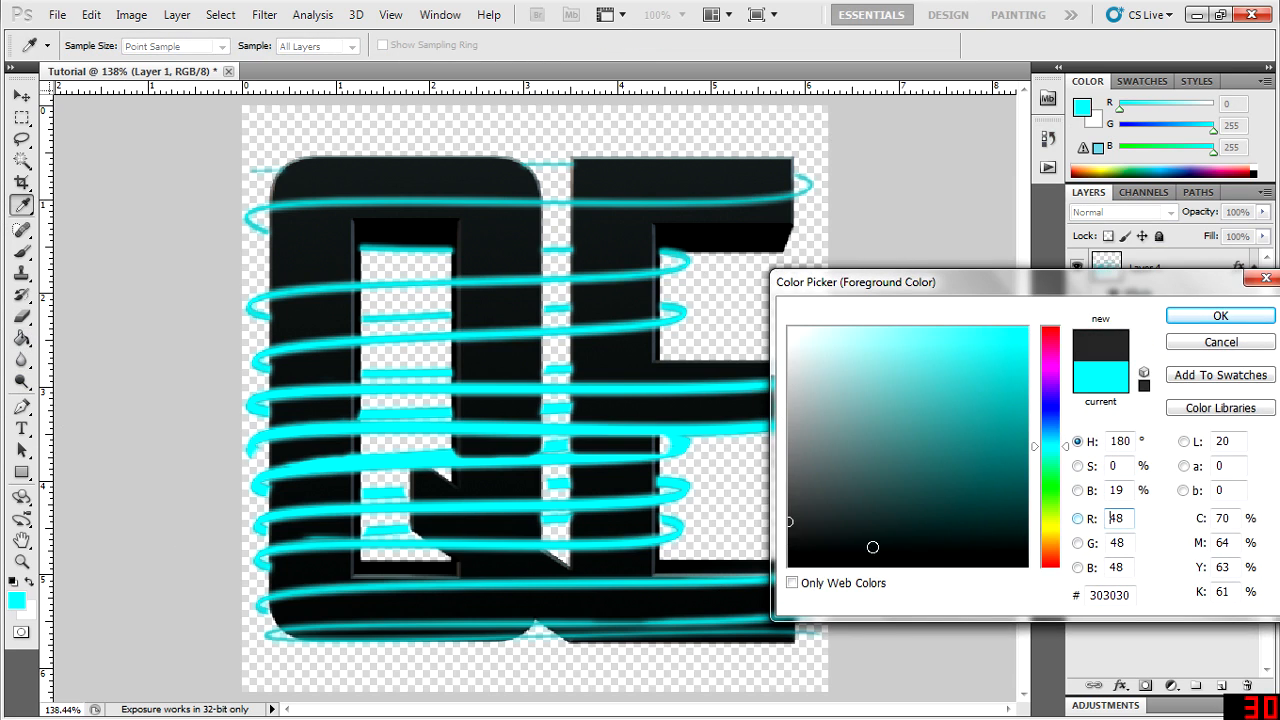
pyautogui.click(604, 627)
pyautogui.click(1205, 318)
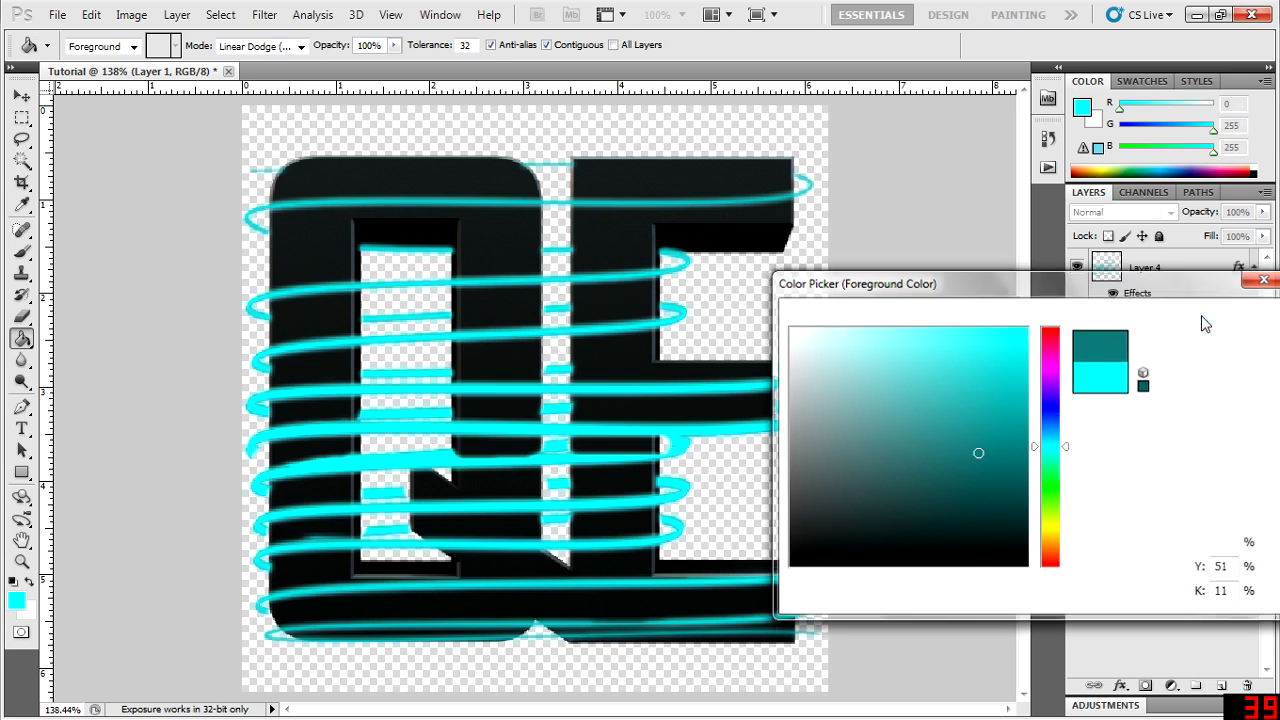
pyautogui.click(578, 140)
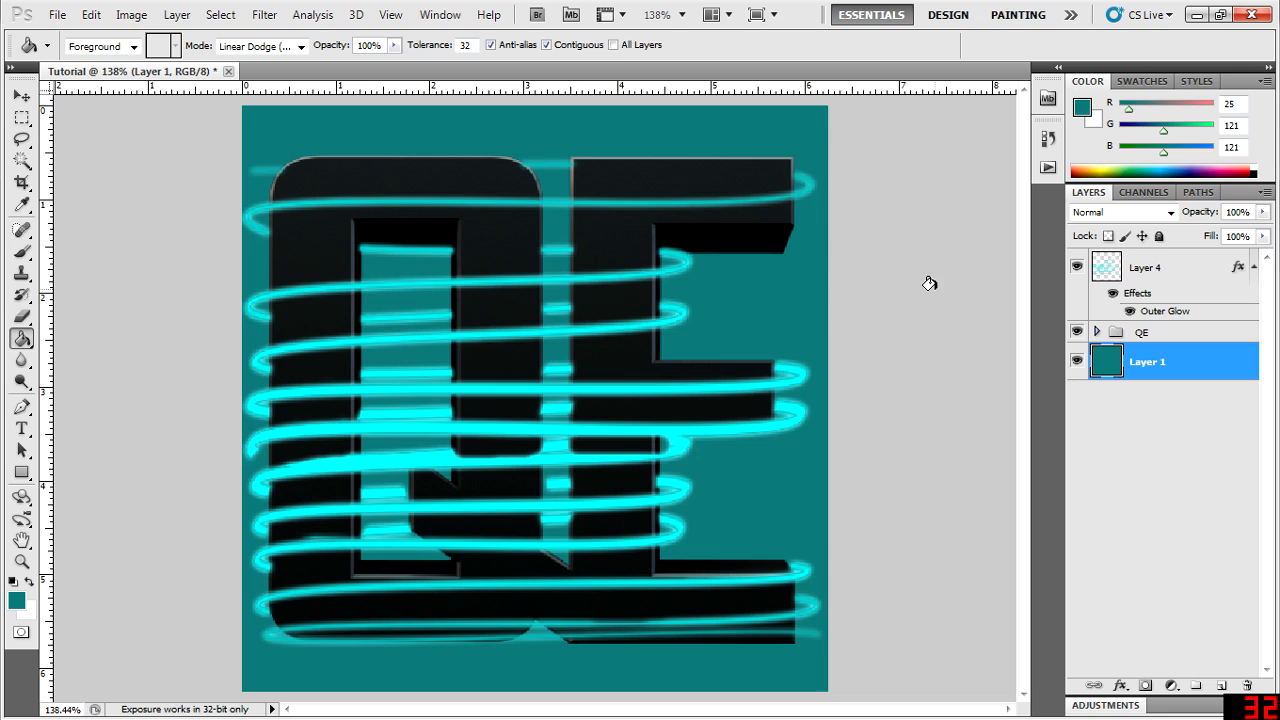
pyautogui.click(1104, 416)
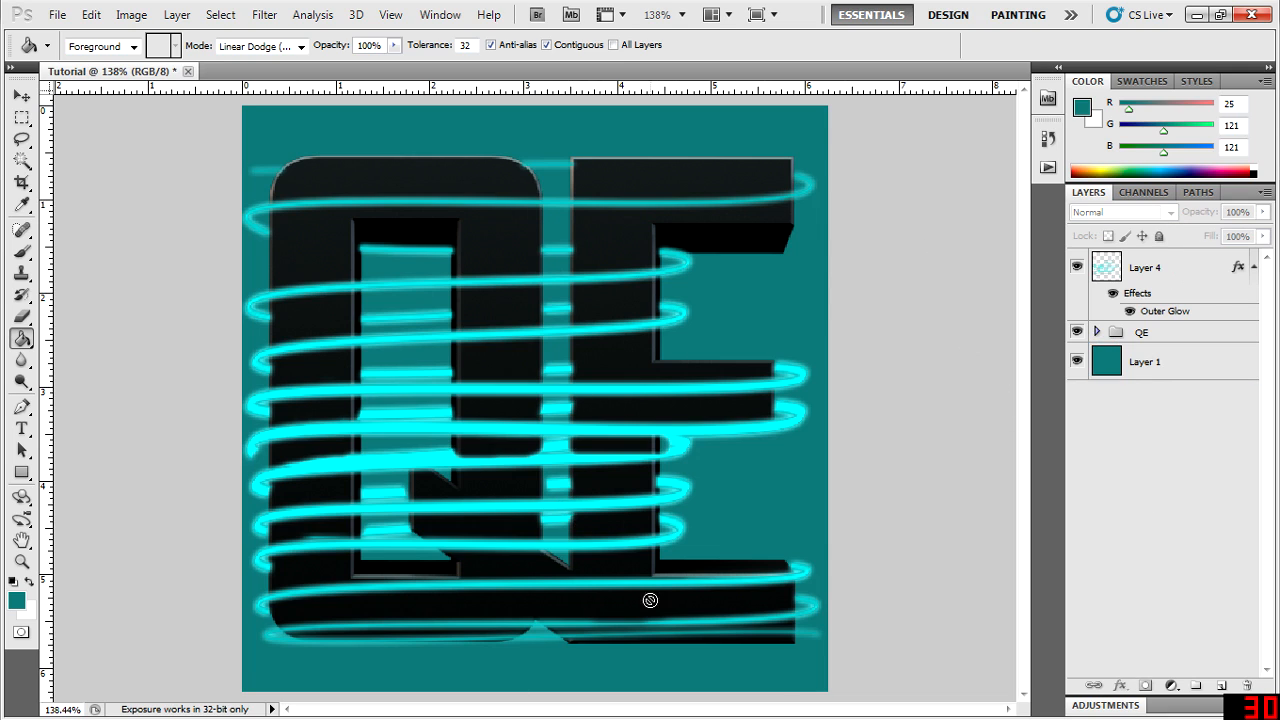
# - Minimise the open windows to examine the finished light-streak lettering on the desktop wallpaper, and return to Photoshop
pyautogui.click(1197, 14)
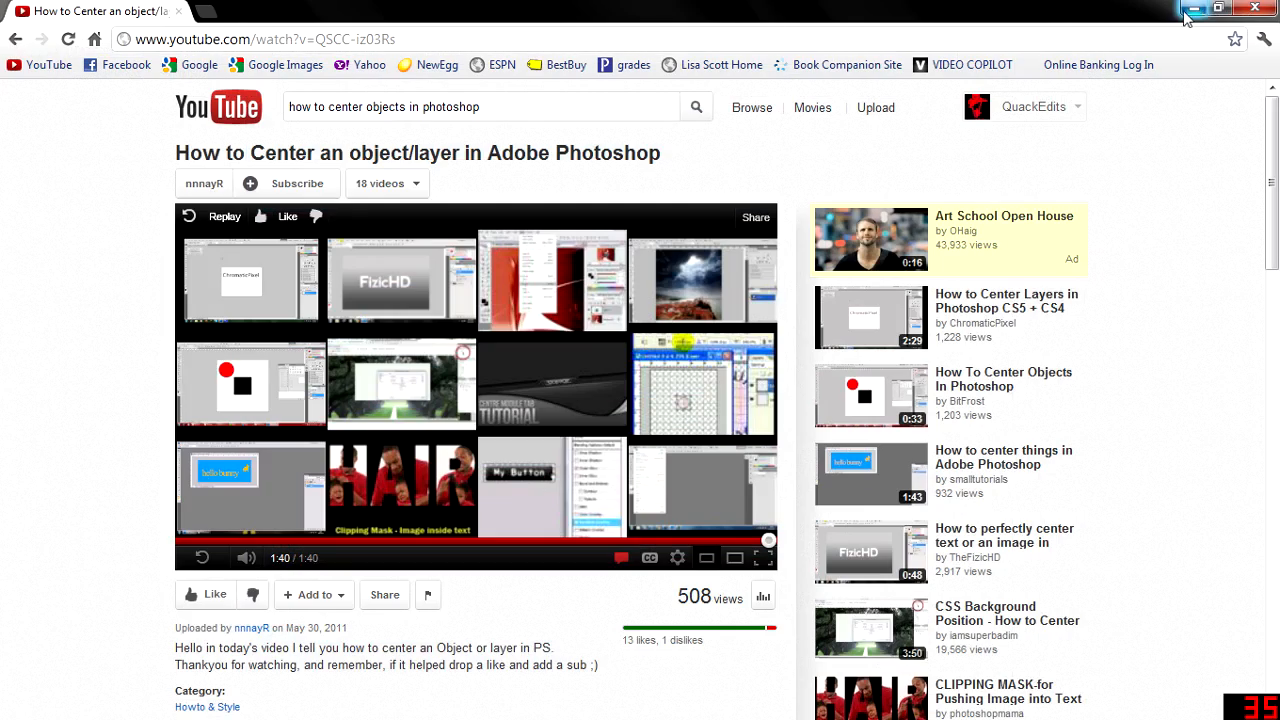
pyautogui.click(1200, 16)
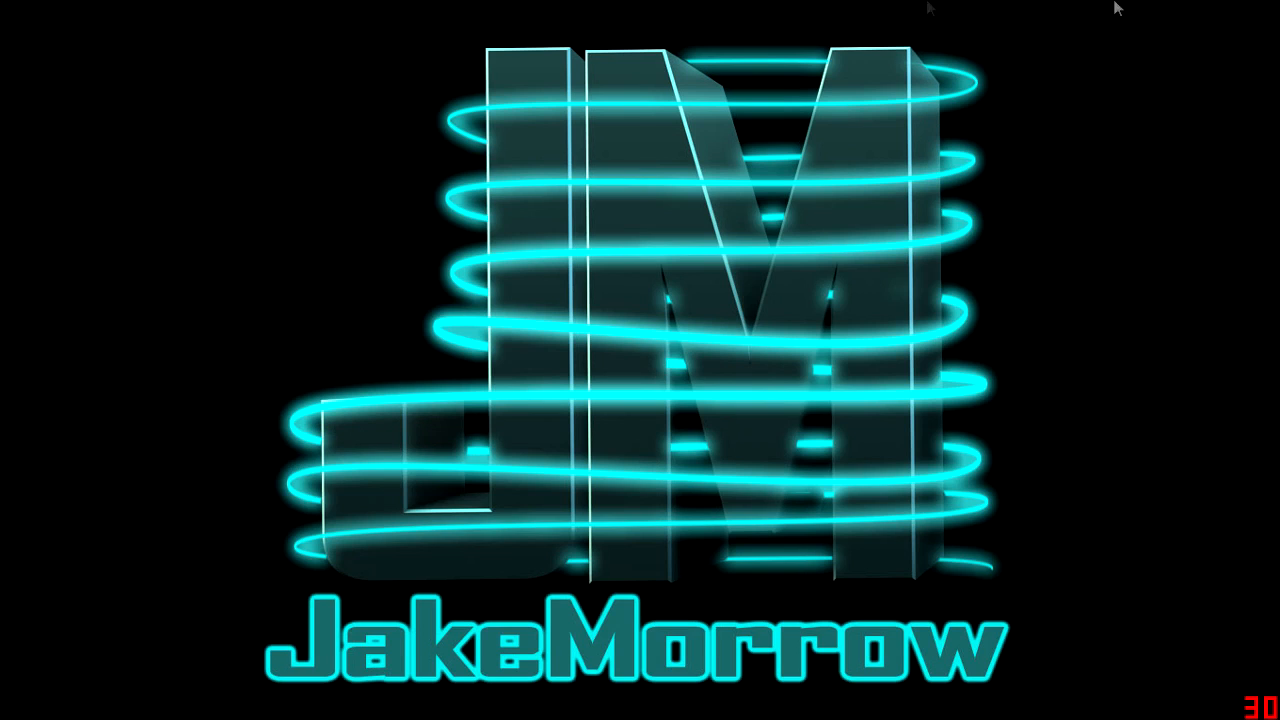
pyautogui.moveTo(640, 716)
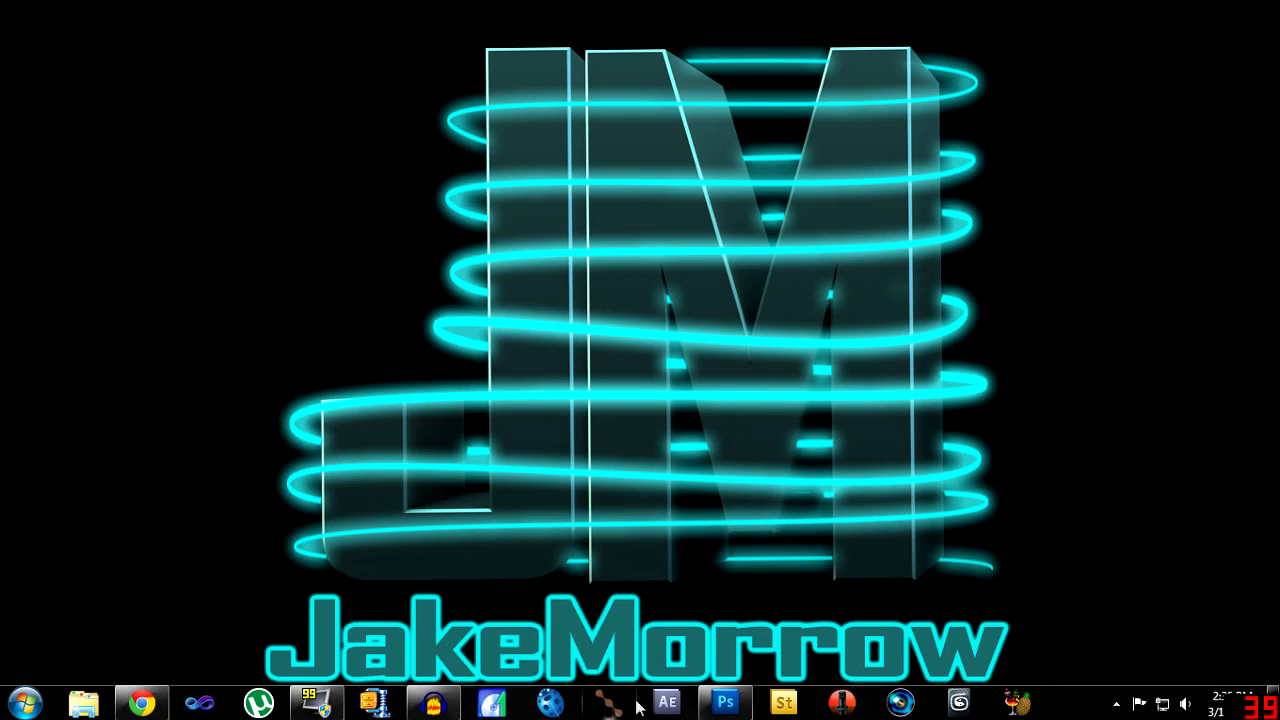
pyautogui.click(724, 706)
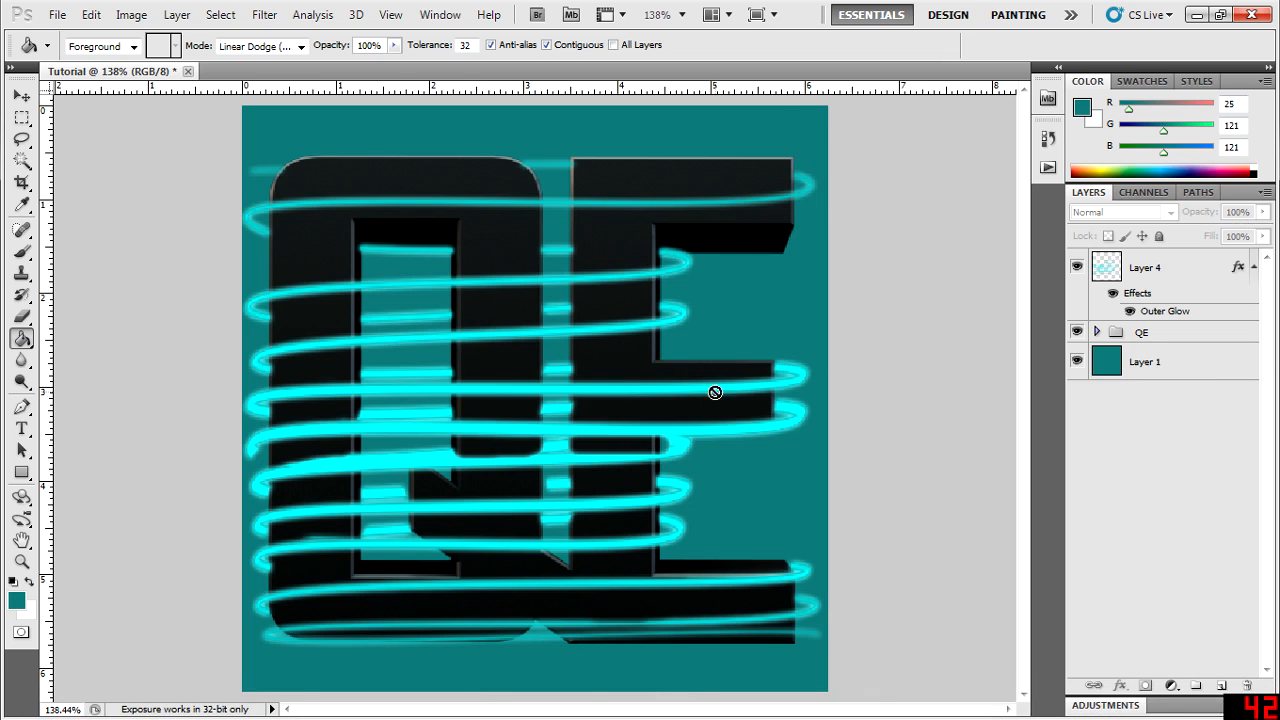